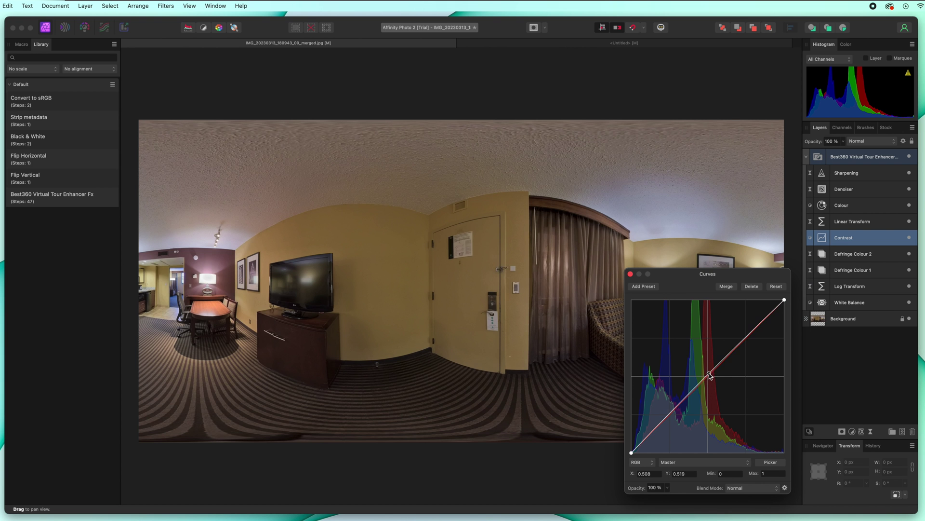
Step: Shape the panorama's Contrast curve by lifting a lower point and adding another point
{"action": "left_click_drag", "start_coordinate": [675, 417], "coordinate": [673, 404]}
{"action": "left_click", "coordinate": [649, 436]}
Step: Add another Contrast curve point and set the HSL Saturation Shift to -20%
{"action": "left_click", "coordinate": [749, 324]}
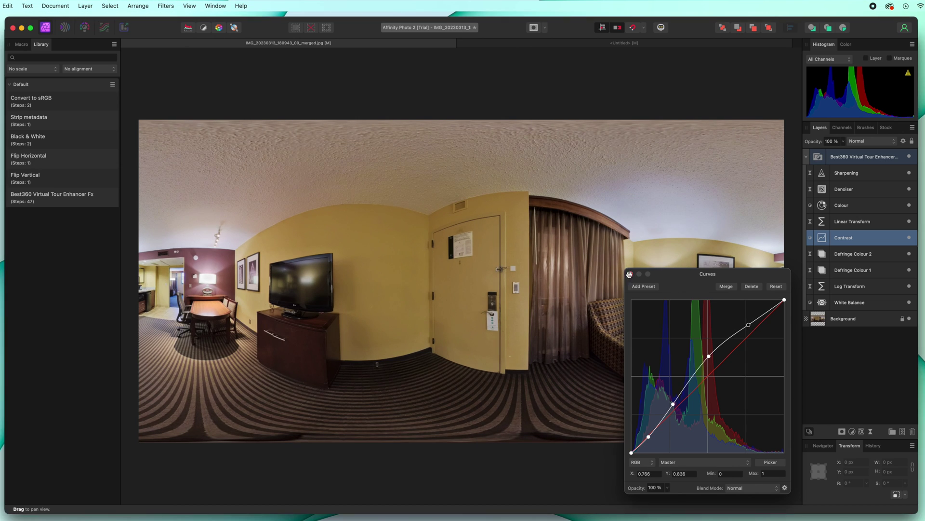
{"action": "double_click", "coordinate": [822, 205]}
{"action": "left_click_drag", "start_coordinate": [693, 453], "coordinate": [680, 455]}
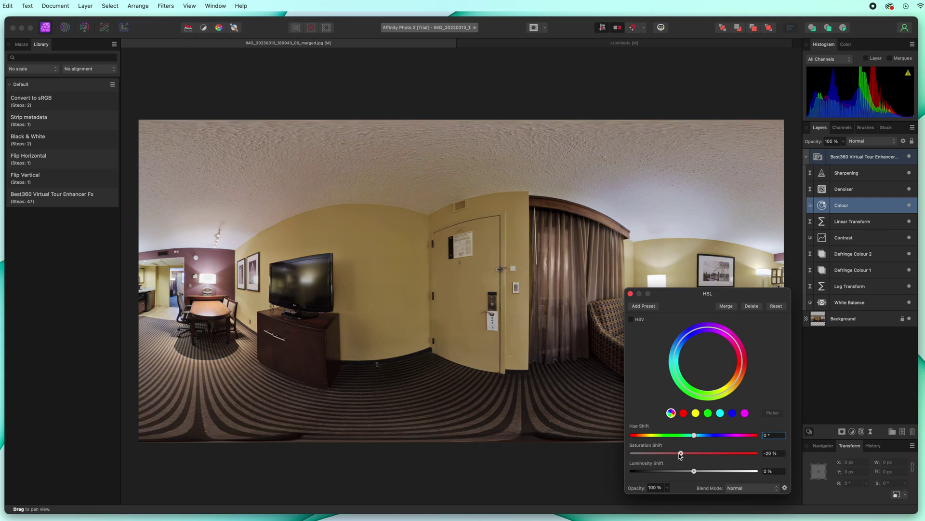
{"action": "left_click", "coordinate": [630, 294]}
Step: Raise the Unsharp Mask radius and factor, set White Balance to -20%, and recheck the curve
{"action": "double_click", "coordinate": [822, 172]}
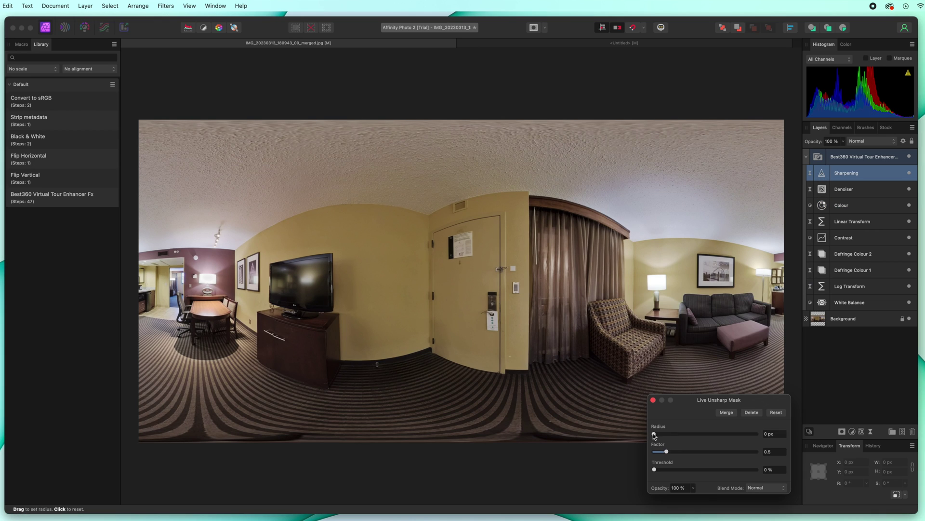
{"action": "left_click_drag", "start_coordinate": [668, 433], "coordinate": [692, 453]}
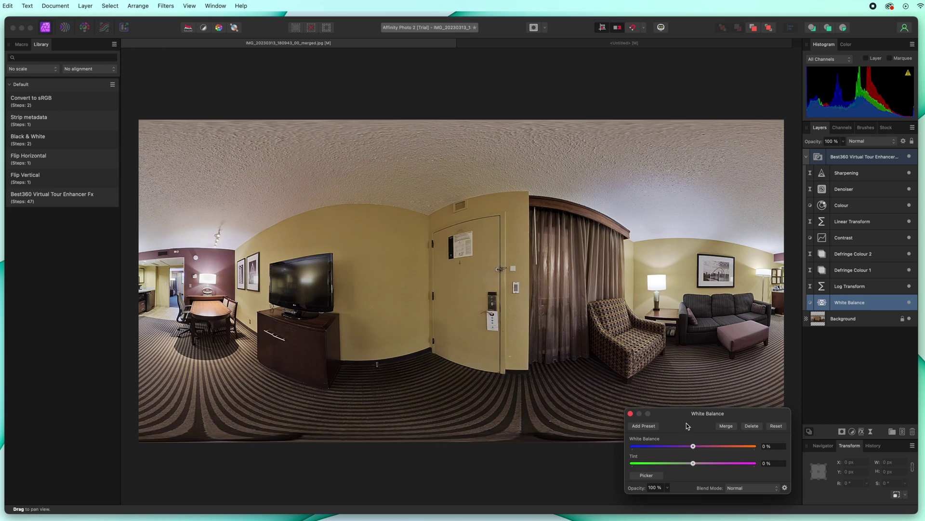
{"action": "left_click_drag", "start_coordinate": [693, 446], "coordinate": [687, 447]}
{"action": "mouse_move", "coordinate": [682, 446]}
{"action": "left_mouse_down"}
{"action": "mouse_move", "coordinate": [713, 446]}
{"action": "mouse_move", "coordinate": [681, 447]}
{"action": "left_mouse_up"}
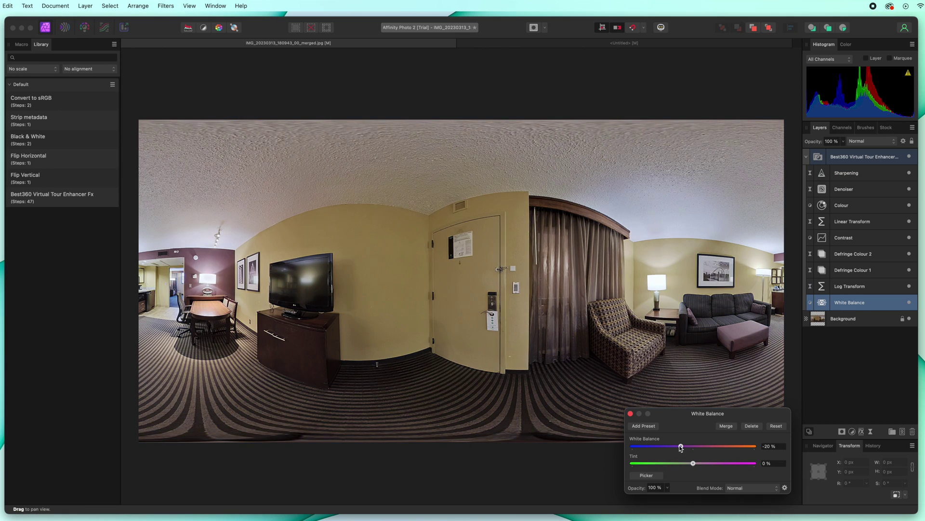
{"action": "left_click", "coordinate": [630, 413]}
{"action": "double_click", "coordinate": [822, 238]}
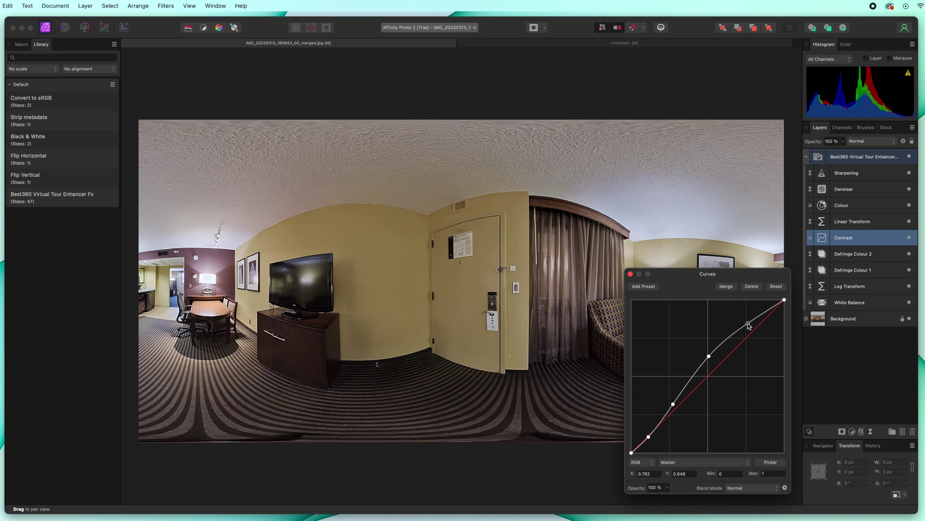
{"action": "left_click", "coordinate": [631, 274]}
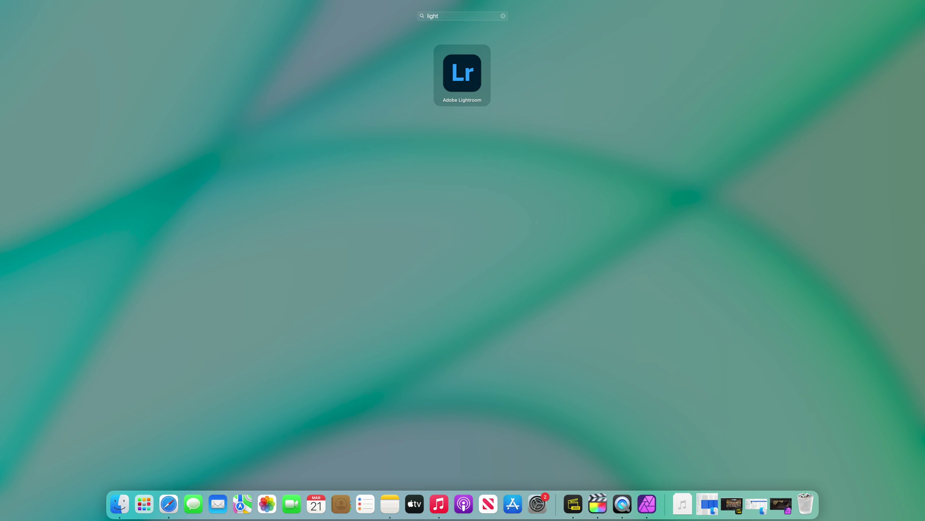
Step: Clear the Lightroom search, exit Launchpad, and move the Affinity Photo window left
{"action": "key", "text": "Escape"}
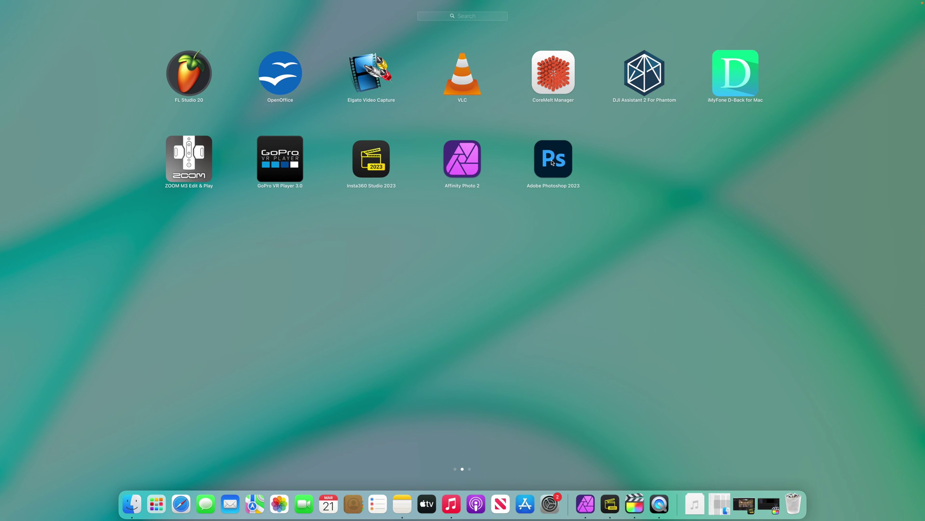
{"action": "key", "text": "Escape"}
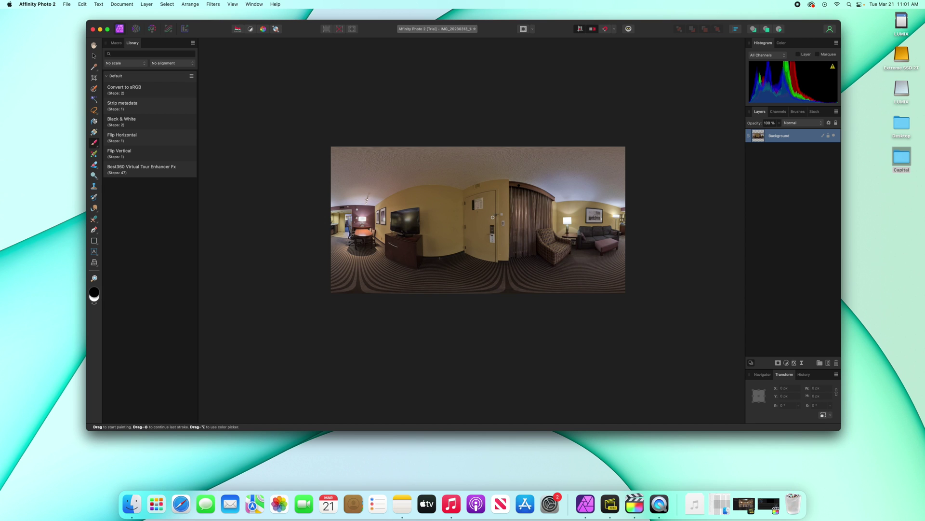
{"action": "left_click_drag", "start_coordinate": [655, 38], "coordinate": [420, 10]}
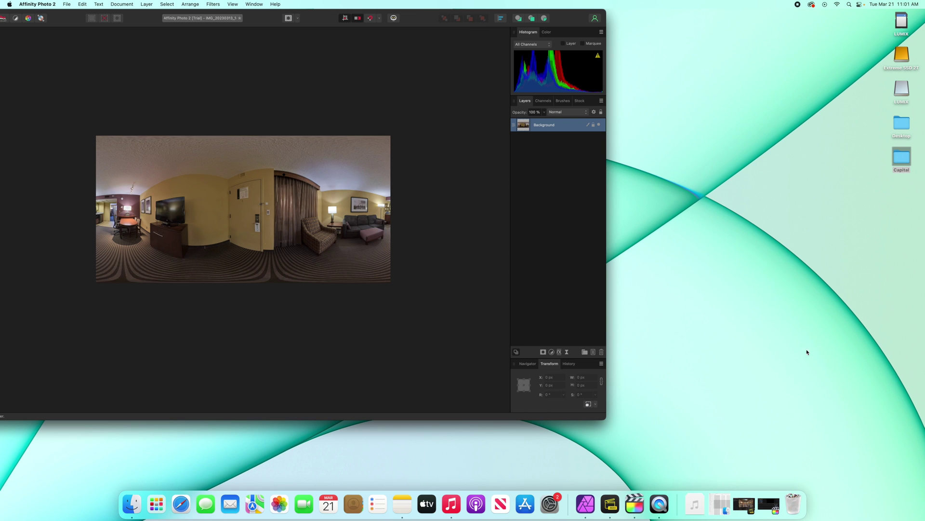
Step: Bring Insta360 Studio forward, reposition its window, and show the media library
{"action": "left_click", "coordinate": [610, 503]}
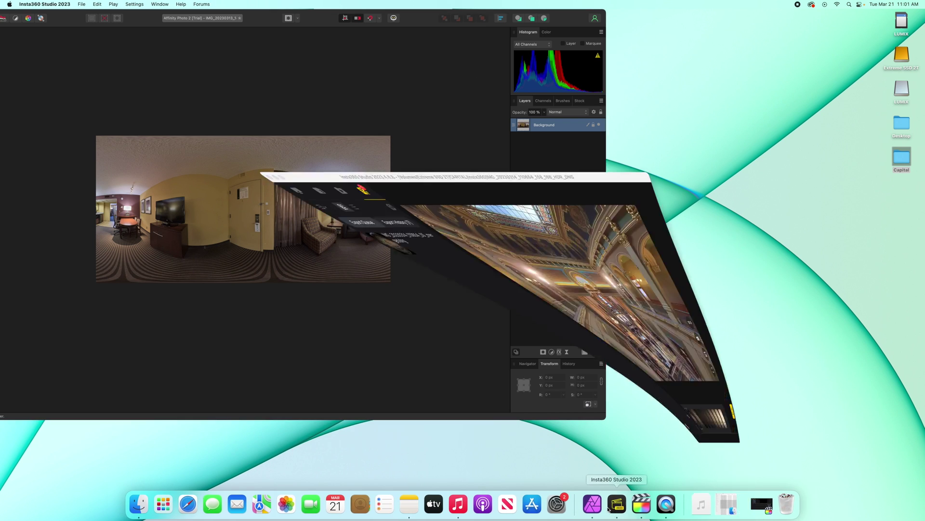
{"action": "left_click_drag", "start_coordinate": [462, 54], "coordinate": [378, 47]}
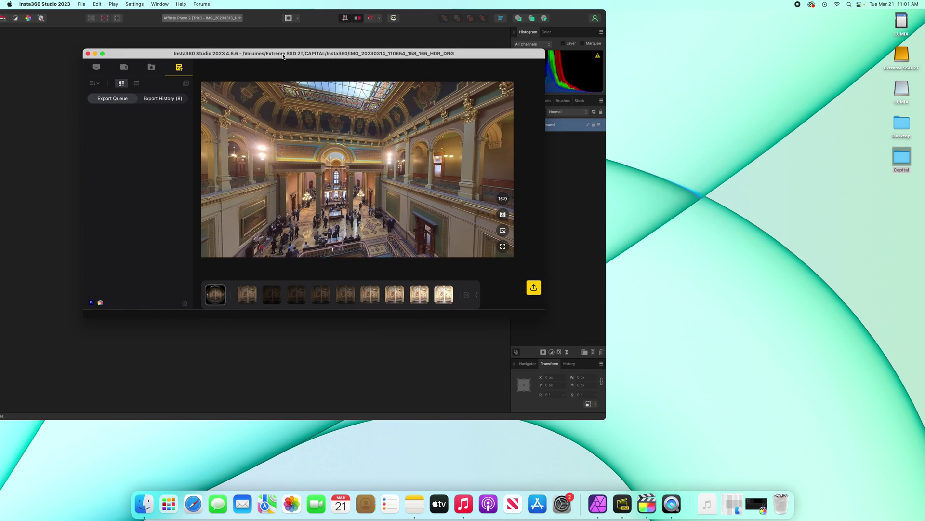
{"action": "left_click_drag", "start_coordinate": [283, 57], "coordinate": [391, 82]}
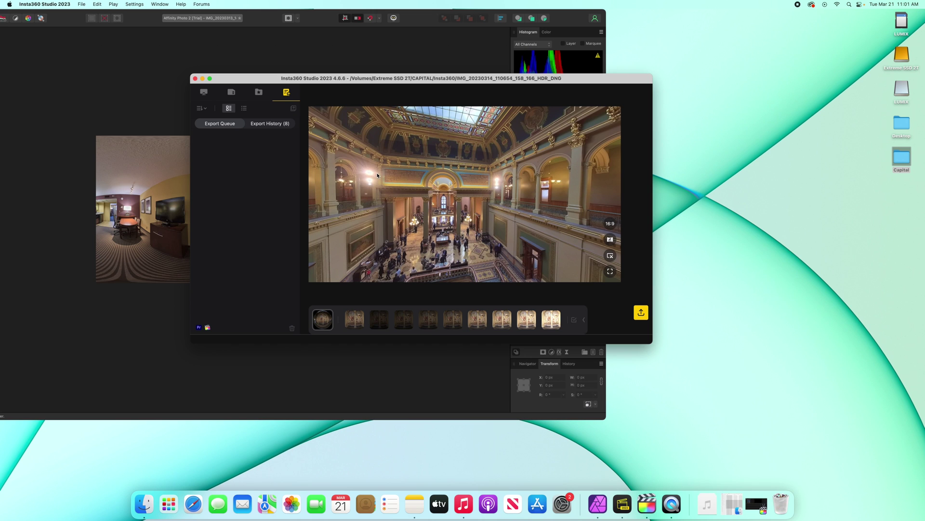
{"action": "left_click", "coordinate": [204, 93]}
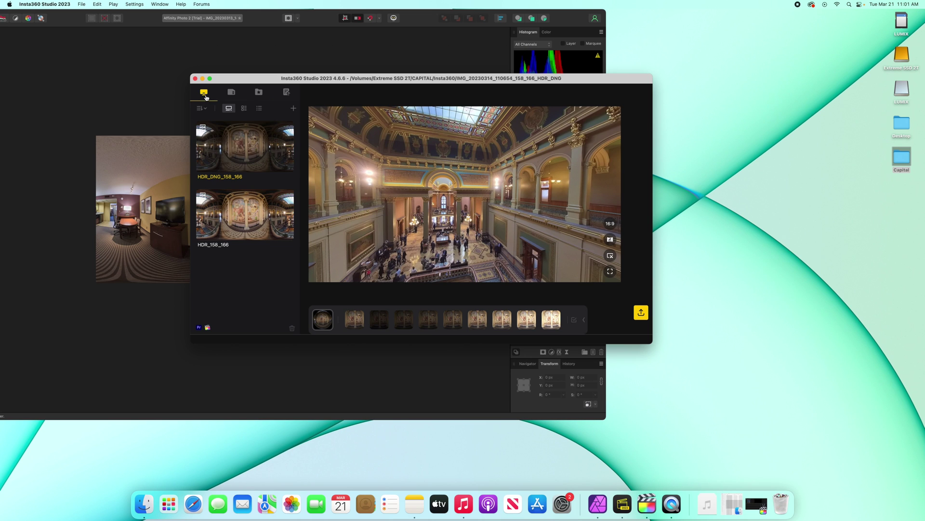
Step: Drag the 18 bracket files from Finder to import them, then select HDR_DNG_158_166
{"action": "left_click", "coordinate": [734, 504]}
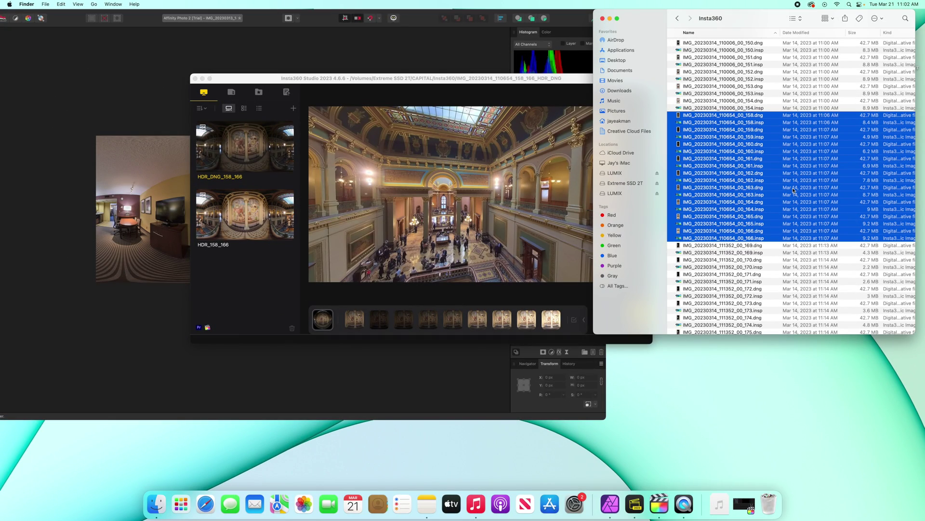
{"action": "left_click_drag", "start_coordinate": [732, 169], "coordinate": [431, 192]}
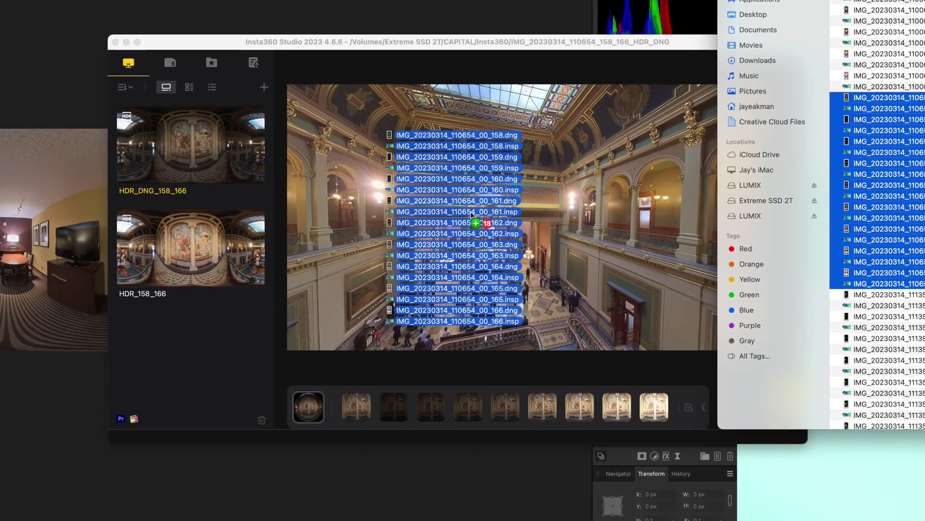
{"action": "left_click_drag", "start_coordinate": [471, 214], "coordinate": [471, 215]}
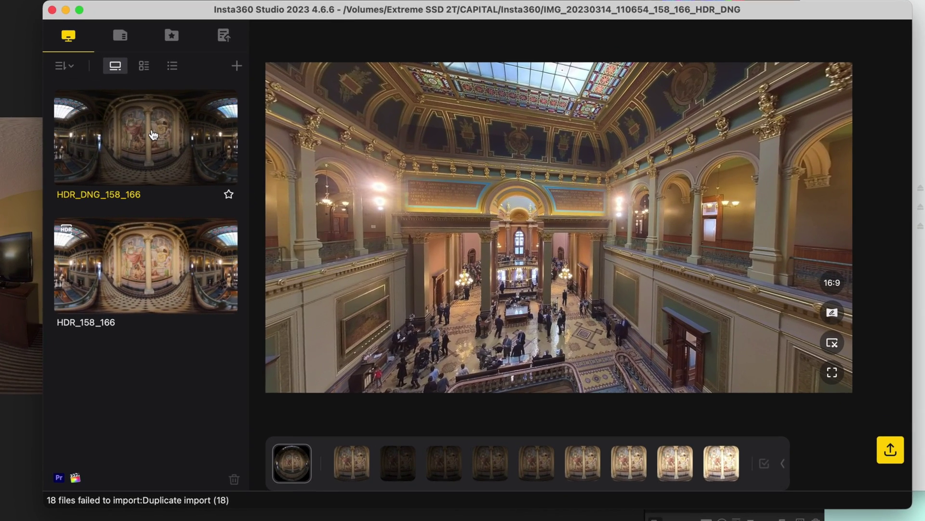
{"action": "left_click", "coordinate": [152, 134]}
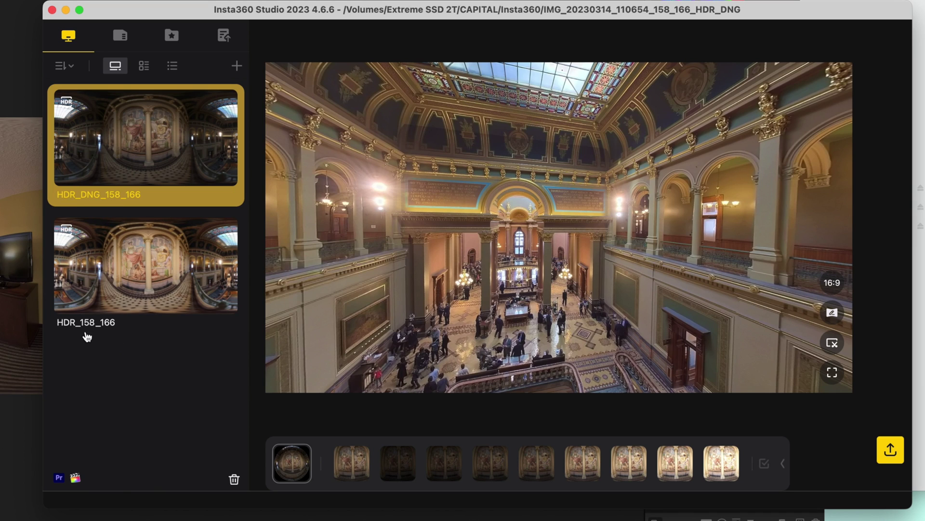
{"action": "left_click", "coordinate": [140, 271]}
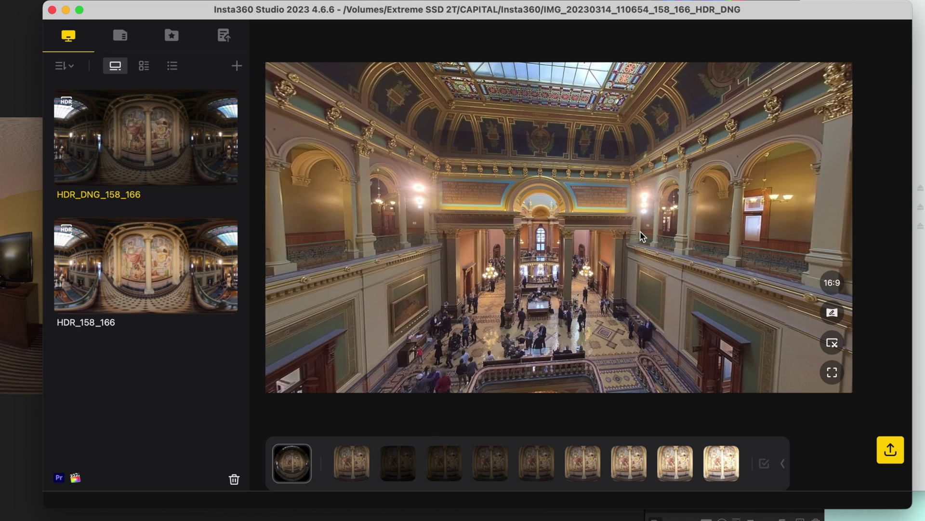
{"action": "left_click", "coordinate": [120, 260]}
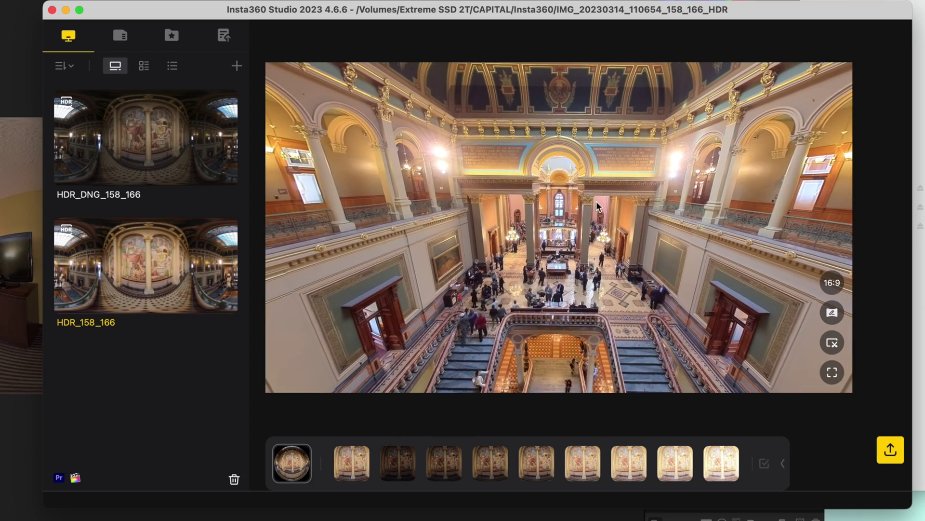
{"action": "left_click_drag", "start_coordinate": [631, 274], "coordinate": [603, 392]}
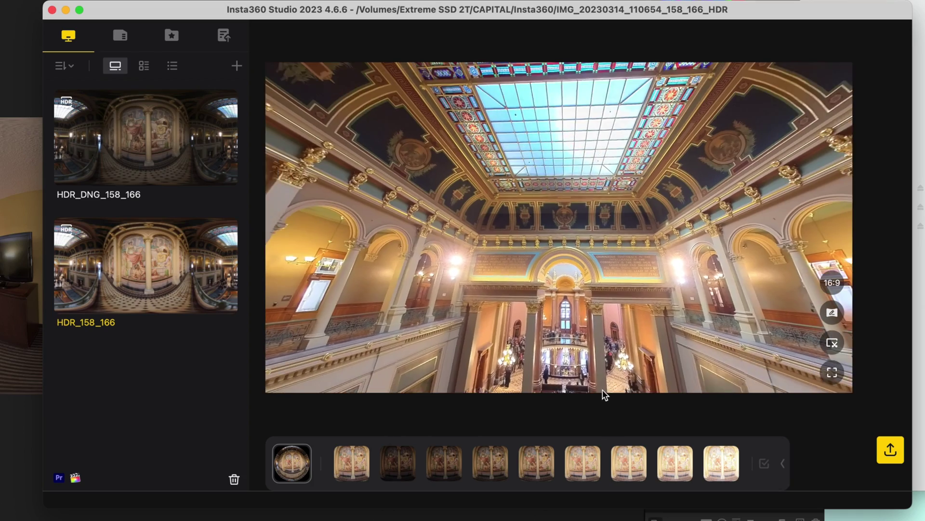
{"action": "left_click_drag", "start_coordinate": [580, 166], "coordinate": [607, 351]}
{"action": "left_click_drag", "start_coordinate": [571, 155], "coordinate": [548, 268]}
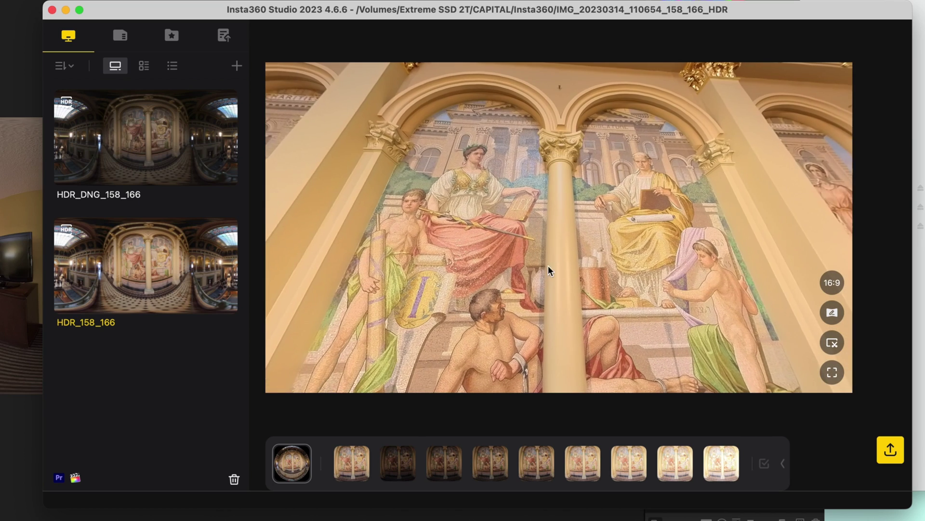
{"action": "left_click", "coordinate": [57, 145]}
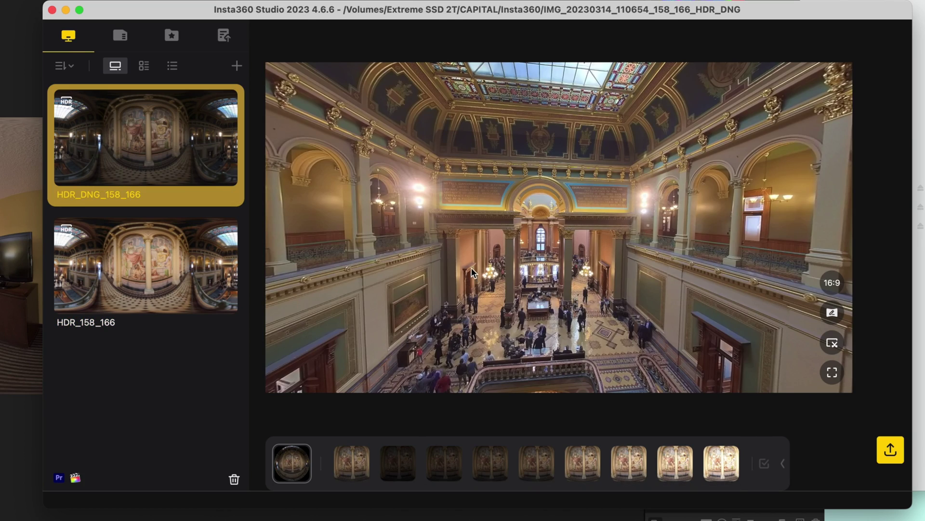
{"action": "left_click_drag", "start_coordinate": [420, 236], "coordinate": [655, 188]}
{"action": "left_click_drag", "start_coordinate": [632, 299], "coordinate": [607, 391]}
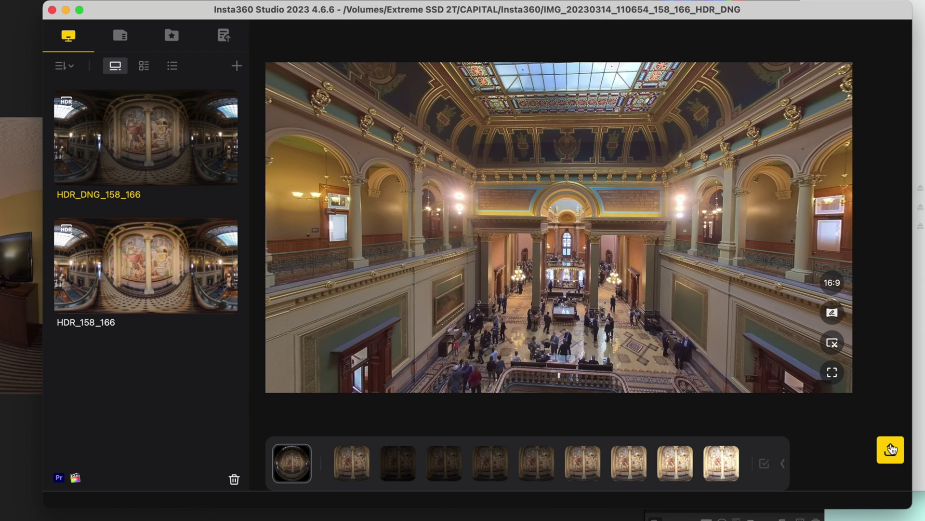
Step: Set the PureShot HDR export to a 360 photo with Export Type All Exposure Photos (DNG)
{"action": "left_click", "coordinate": [891, 449]}
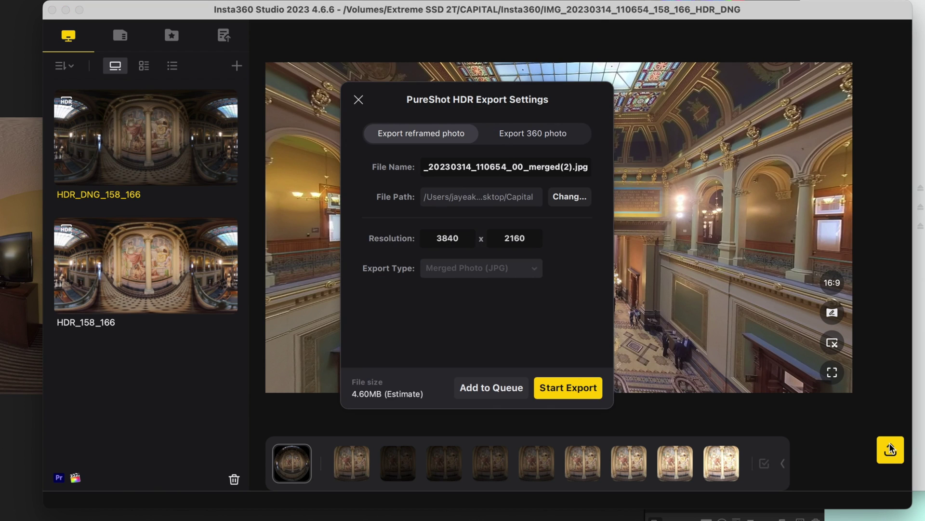
{"action": "left_click", "coordinate": [528, 141]}
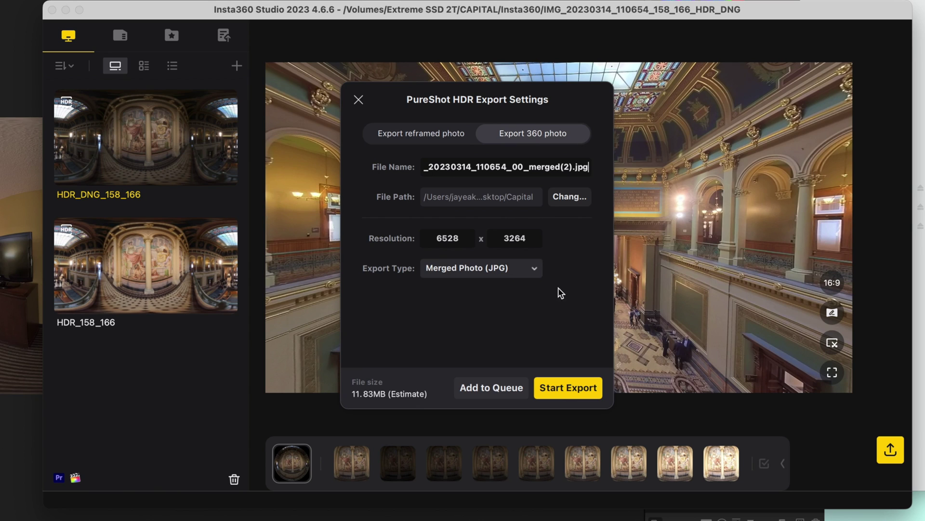
{"action": "left_click", "coordinate": [477, 274]}
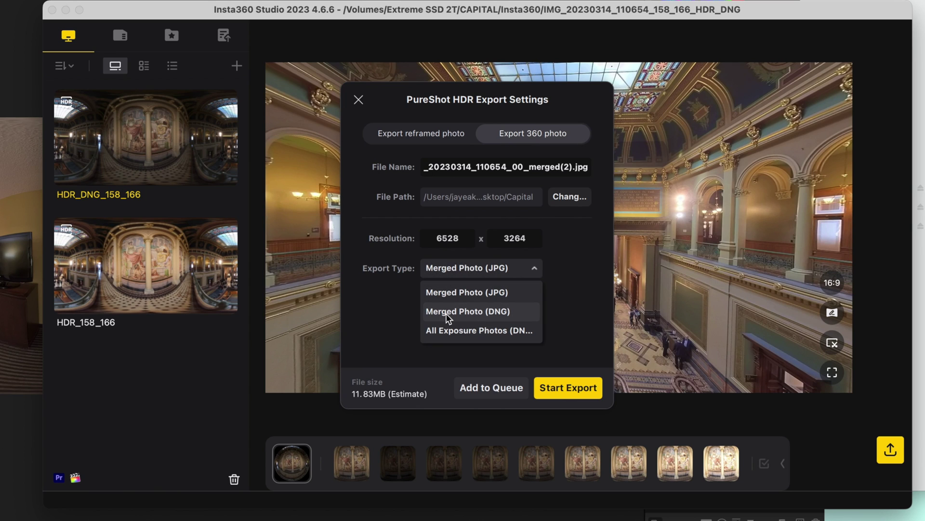
{"action": "left_click", "coordinate": [507, 333]}
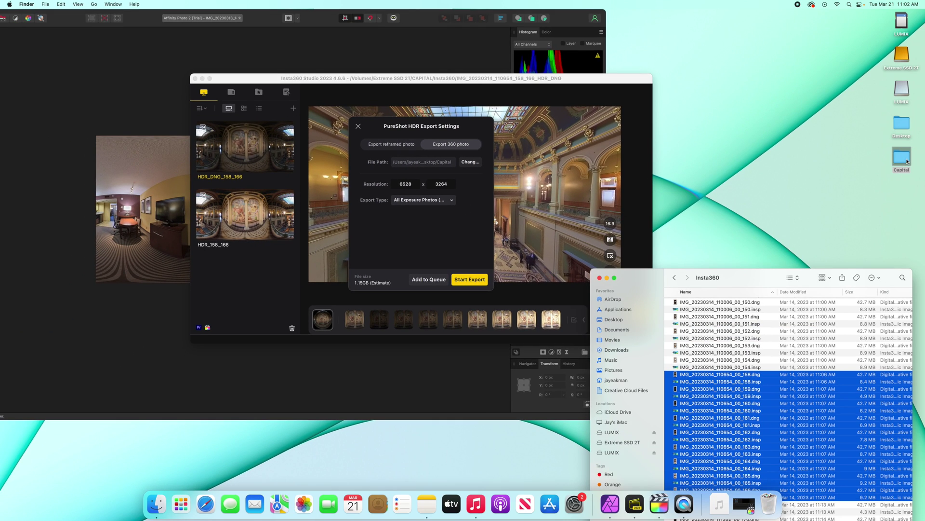
Step: Start the export and open the exported DNG folder inside the Capital desktop folder
{"action": "left_click", "coordinate": [470, 279]}
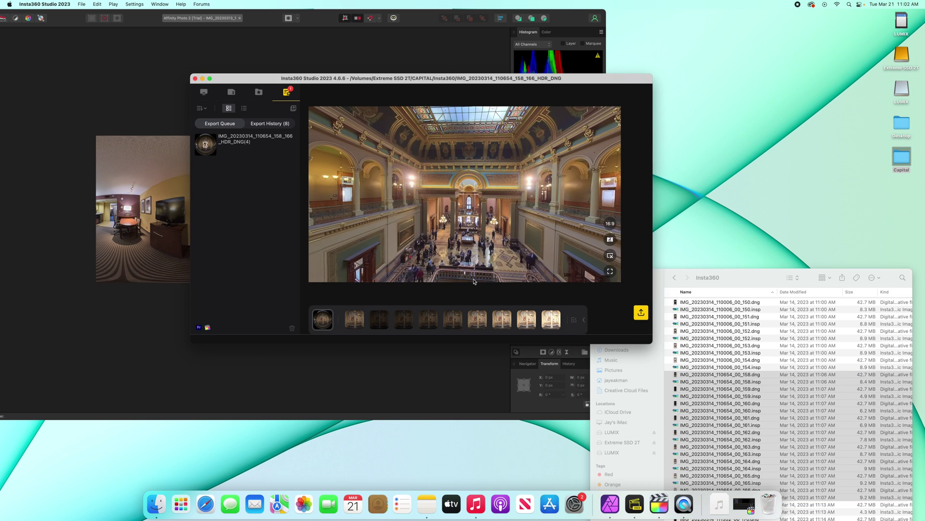
{"action": "left_click", "coordinate": [743, 280]}
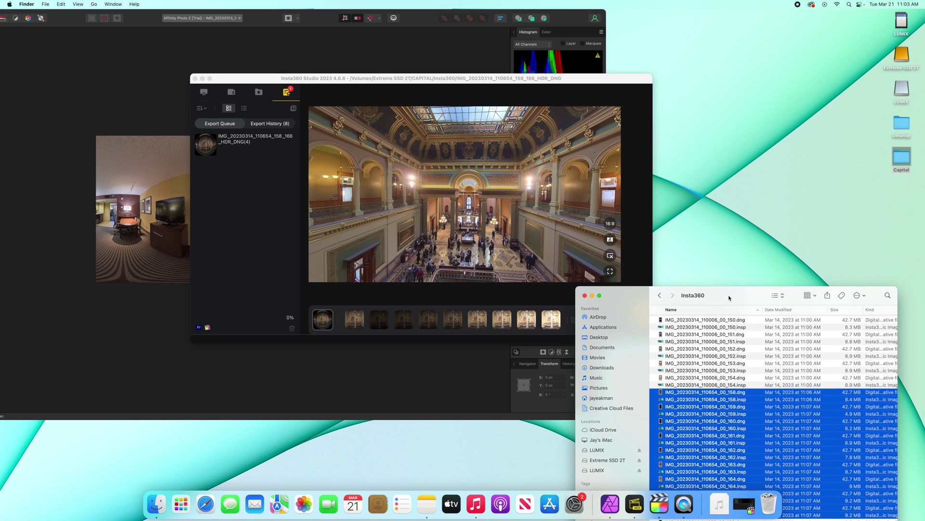
{"action": "double_click", "coordinate": [743, 280]}
{"action": "left_click", "coordinate": [899, 158]}
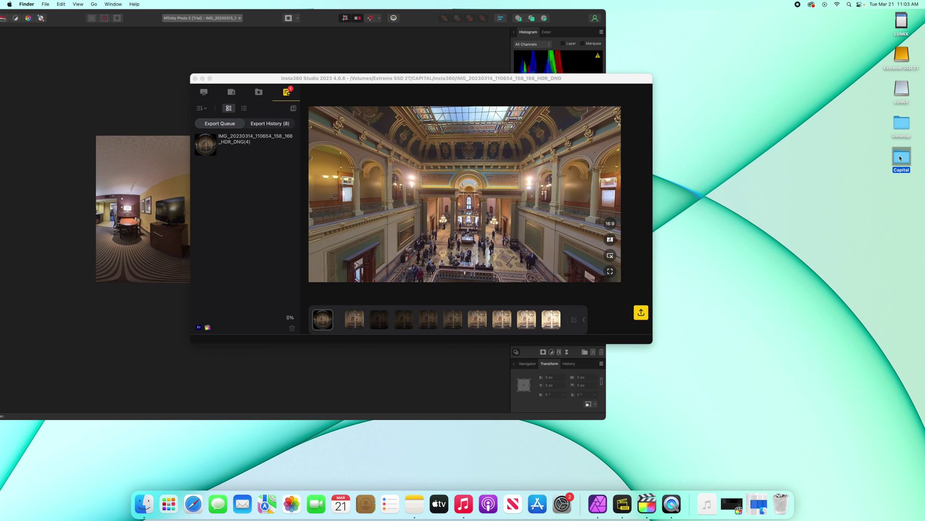
{"action": "double_click", "coordinate": [900, 158]}
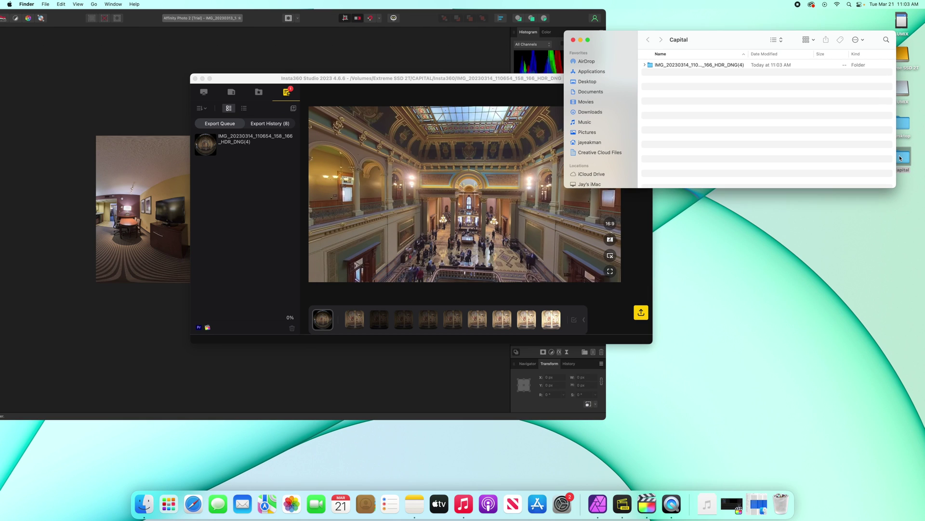
{"action": "double_click", "coordinate": [710, 68]}
{"action": "left_click", "coordinate": [711, 66]}
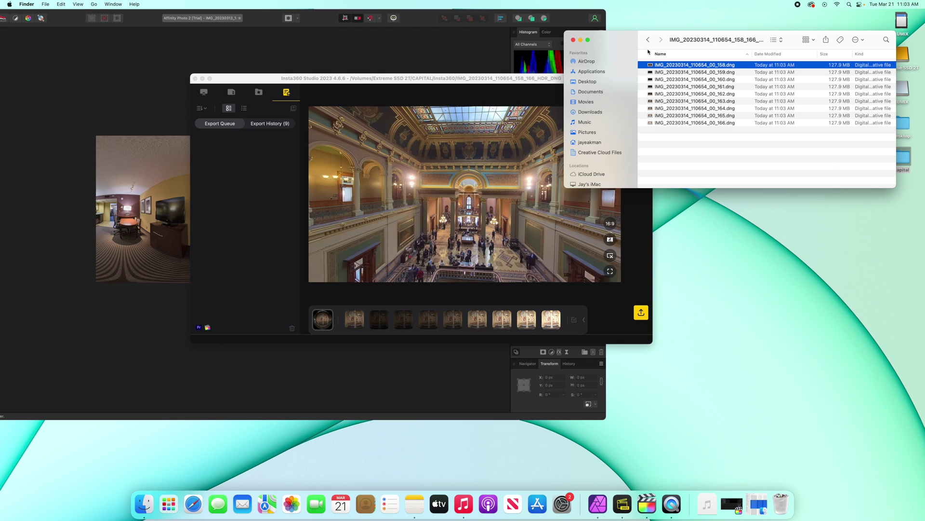
Step: Minimize Insta360 Studio and enlarge the Affinity Photo window
{"action": "left_click", "coordinate": [332, 81]}
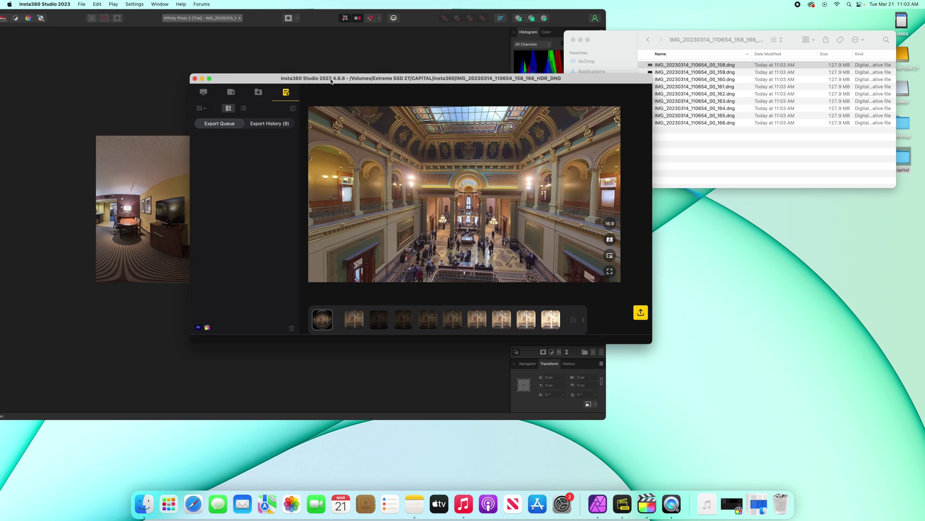
{"action": "left_click", "coordinate": [202, 78]}
{"action": "double_click", "coordinate": [259, 21]}
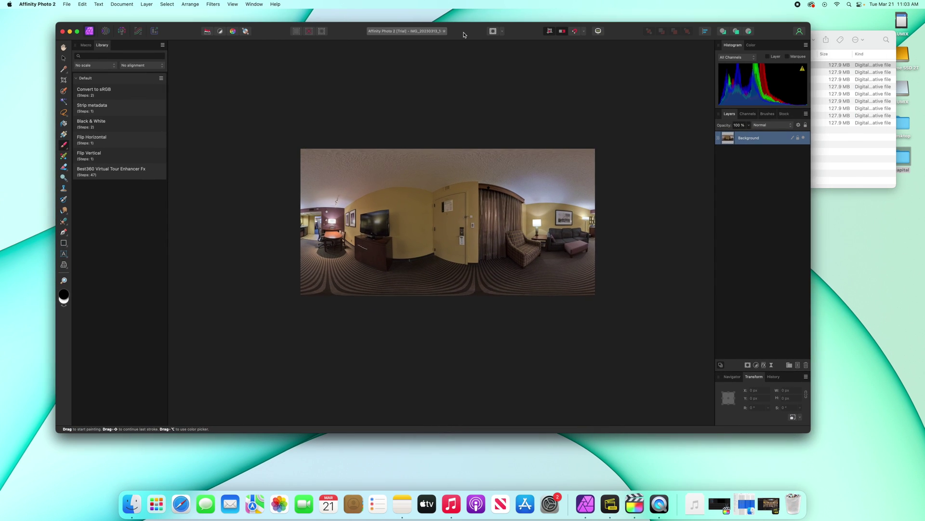
Step: Start a New HDR Merge with alignment, noise reduction and tone mapping turned off
{"action": "left_click", "coordinate": [67, 4]}
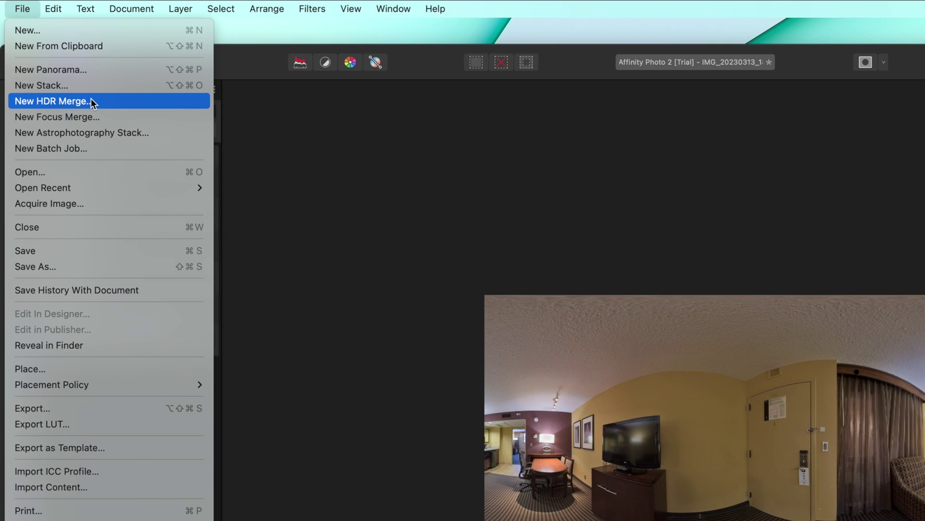
{"action": "left_click", "coordinate": [93, 102]}
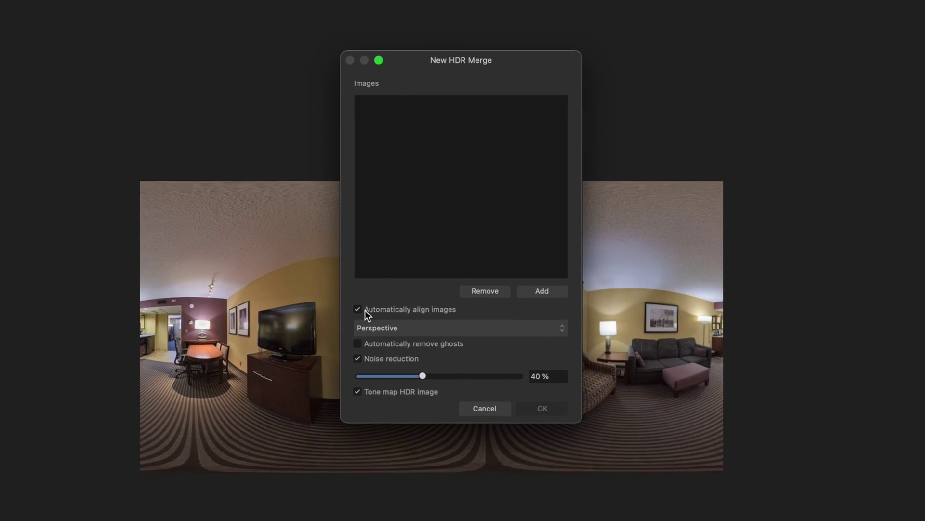
{"action": "left_click", "coordinate": [357, 309]}
{"action": "left_click", "coordinate": [357, 358]}
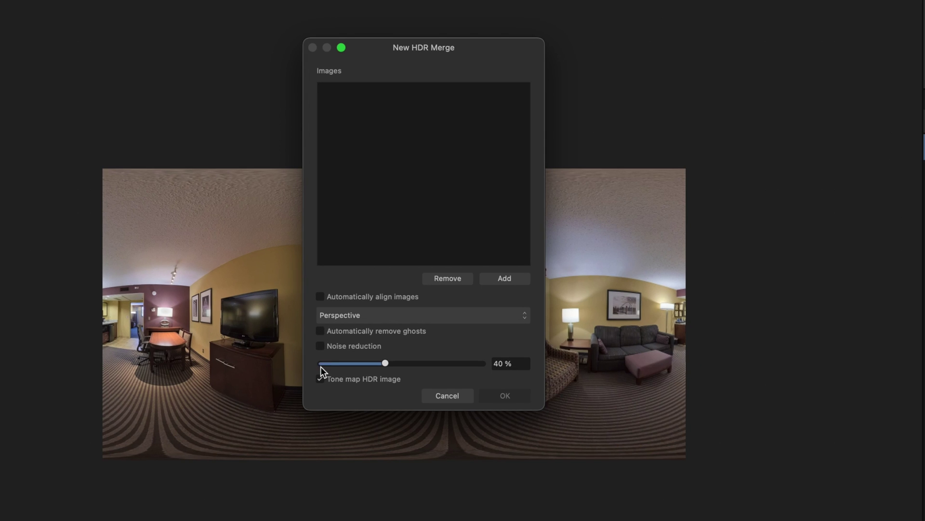
{"action": "left_click", "coordinate": [321, 379]}
Step: Add the nine DNG exposures from Finder and run the merge
{"action": "left_click", "coordinate": [510, 282]}
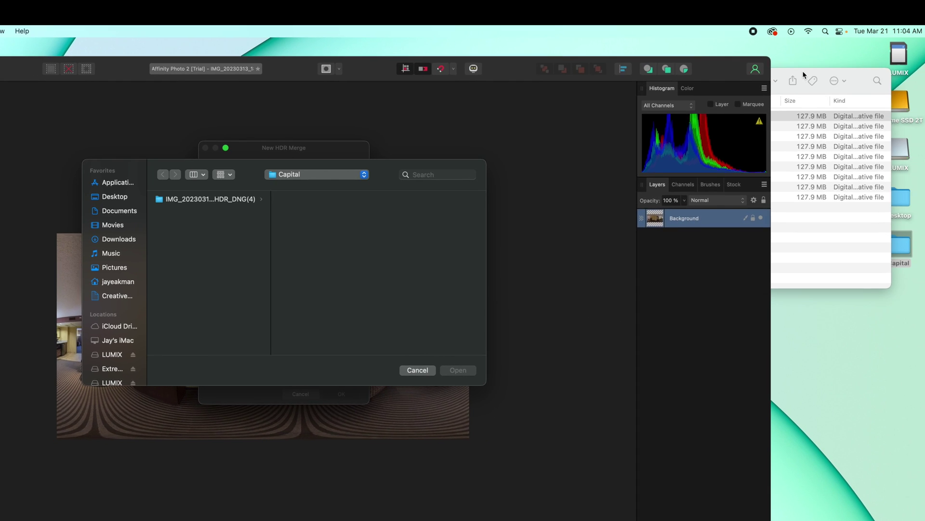
{"action": "left_click", "coordinate": [804, 74]}
{"action": "left_click", "coordinate": [669, 198], "text": "shift"}
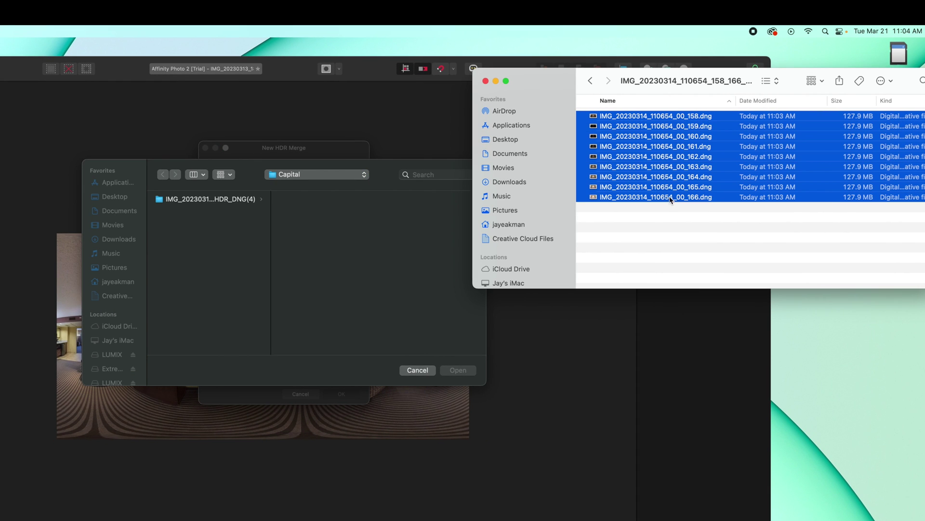
{"action": "left_click_drag", "start_coordinate": [669, 198], "coordinate": [371, 280]}
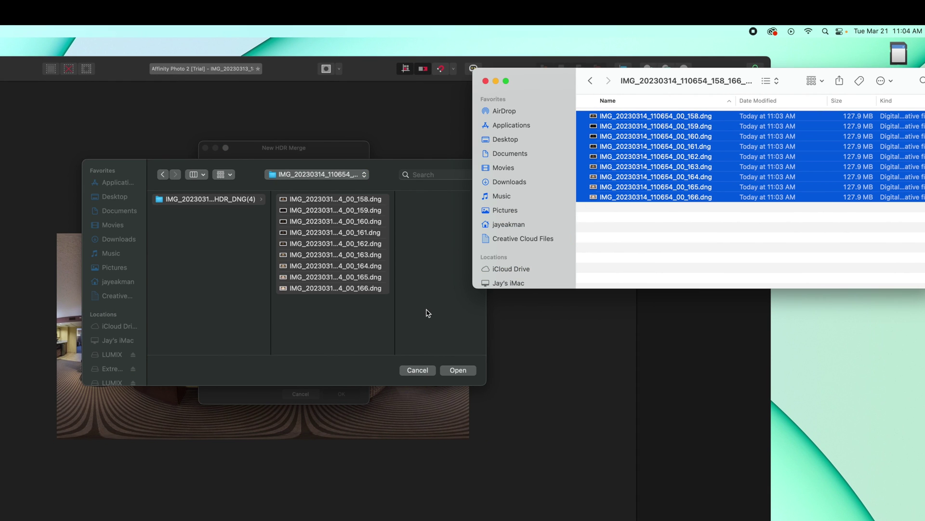
{"action": "left_click", "coordinate": [458, 370]}
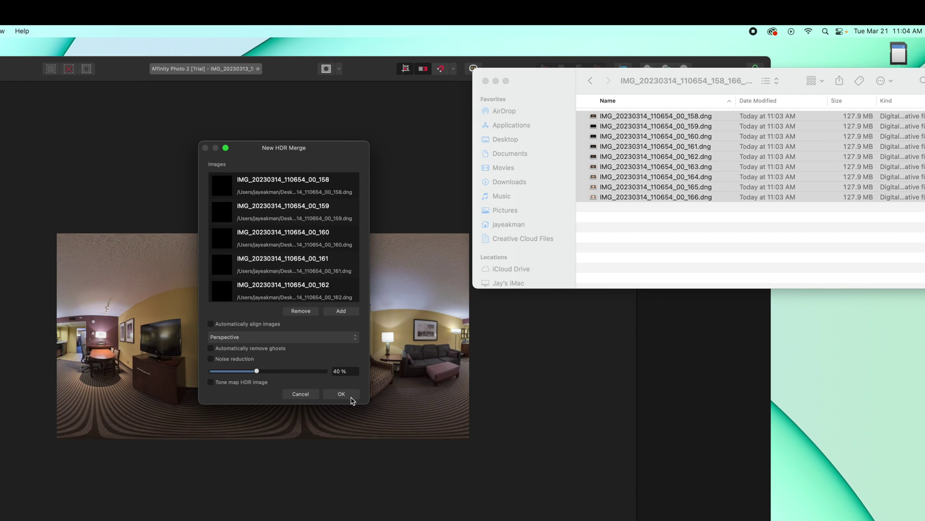
{"action": "left_click", "coordinate": [342, 394]}
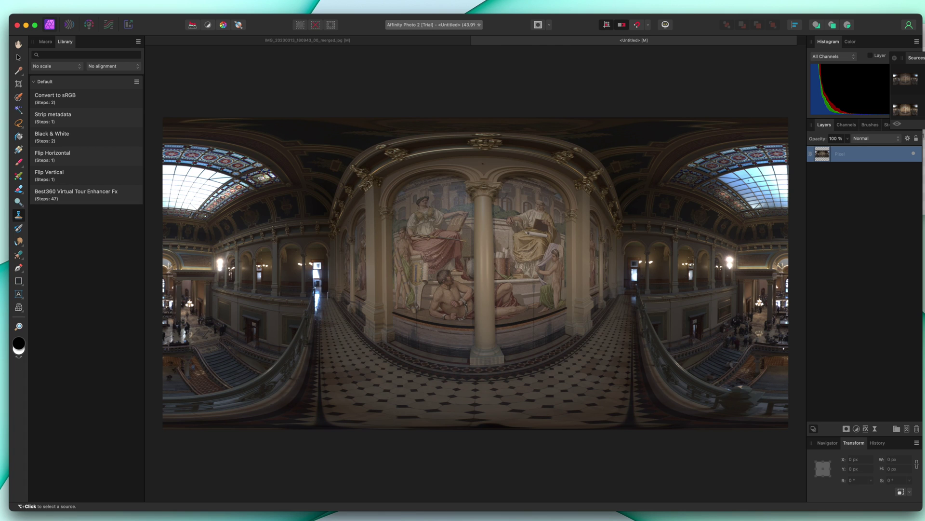
Step: Apply Equirectangular Live Projection and view the floor beneath the camera at 100% zoom
{"action": "left_click", "coordinate": [125, 0]}
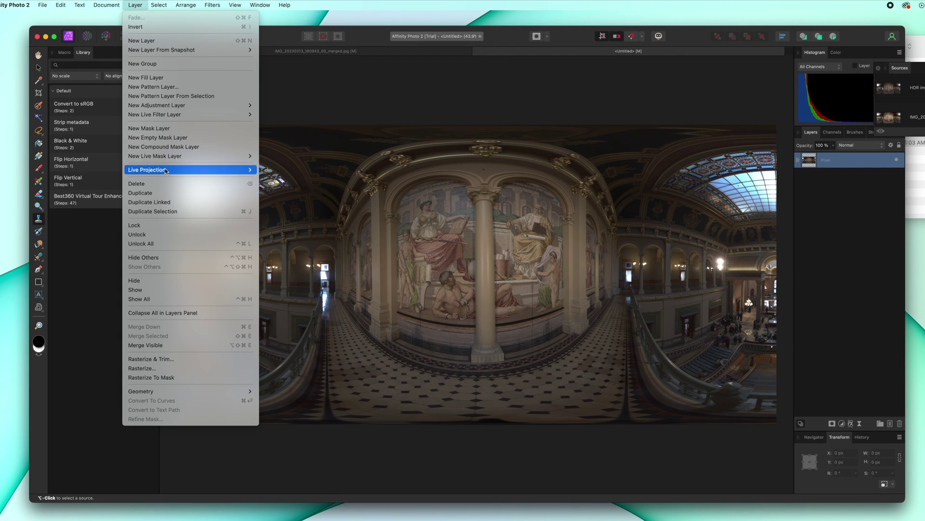
{"action": "mouse_move", "coordinate": [259, 170]}
{"action": "left_click", "coordinate": [307, 195]}
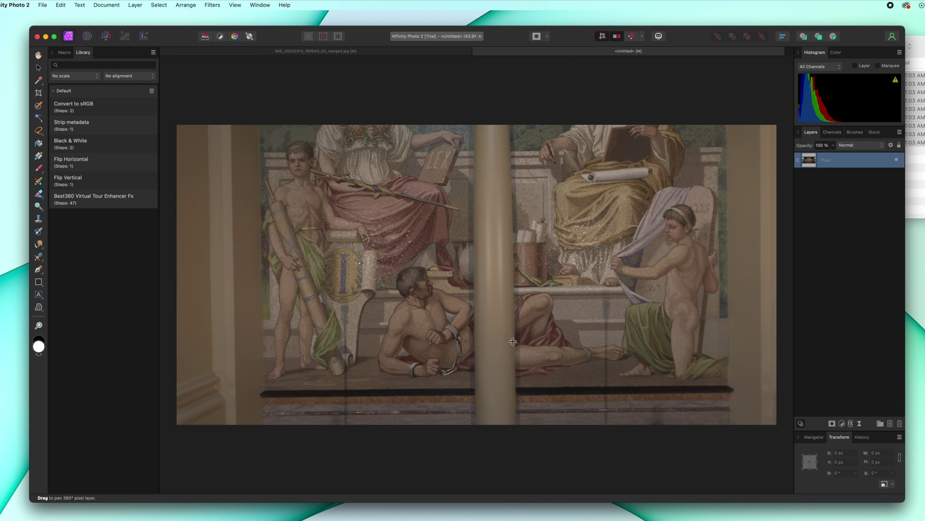
{"action": "left_click_drag", "start_coordinate": [502, 225], "coordinate": [505, 372]}
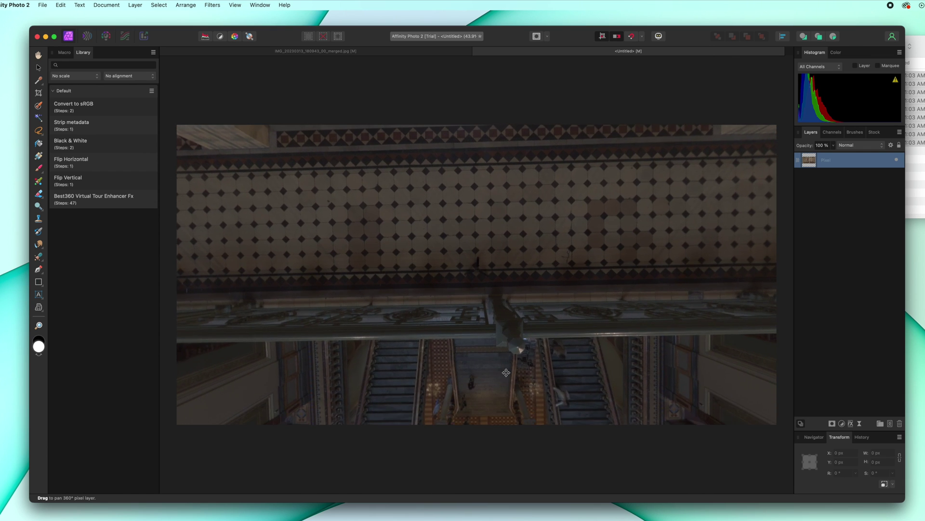
{"action": "key", "text": "super+1"}
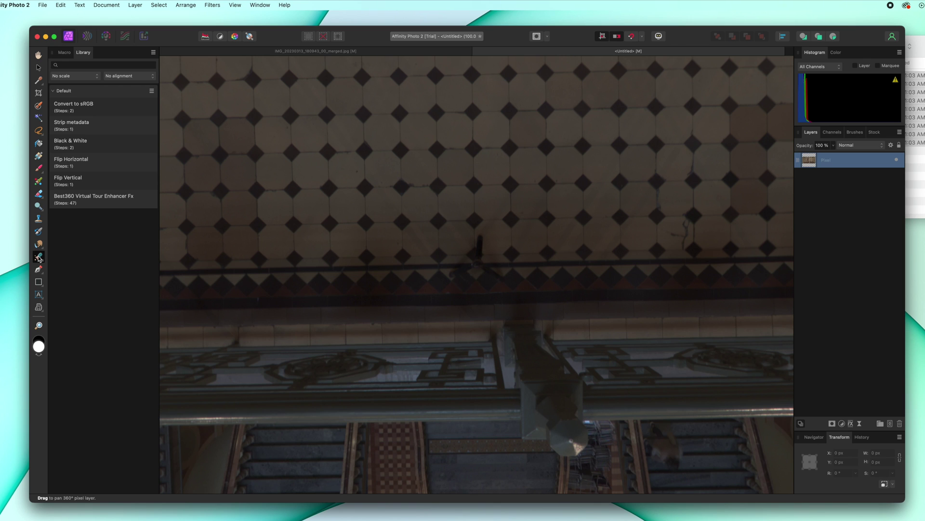
{"action": "left_click", "coordinate": [39, 257]}
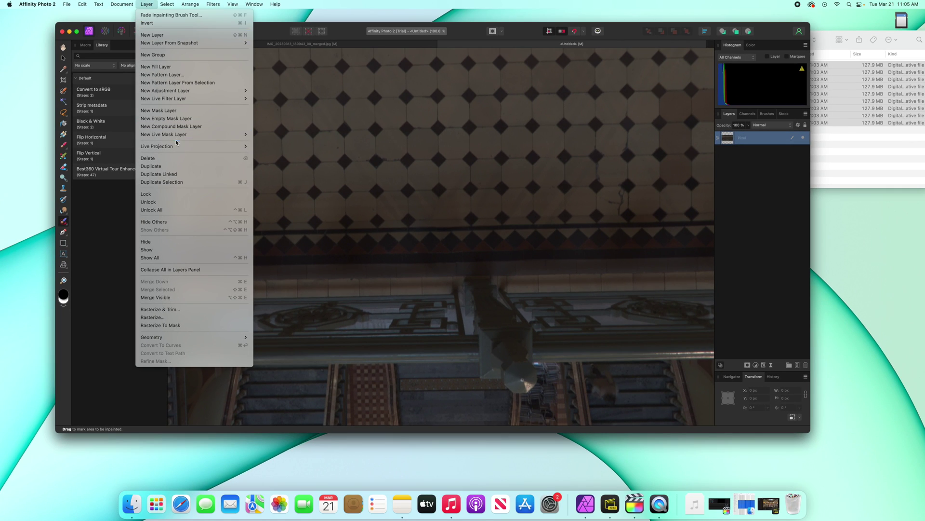
Step: Remove Live Projection and zoom out to see the full flat panorama
{"action": "mouse_move", "coordinate": [179, 146]}
{"action": "left_click", "coordinate": [278, 145]}
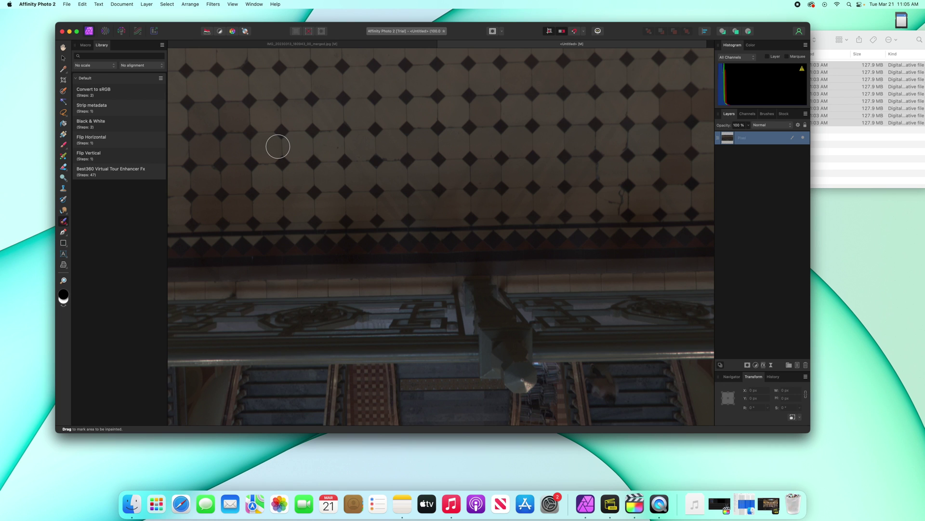
{"action": "key", "text": "super+minus"}
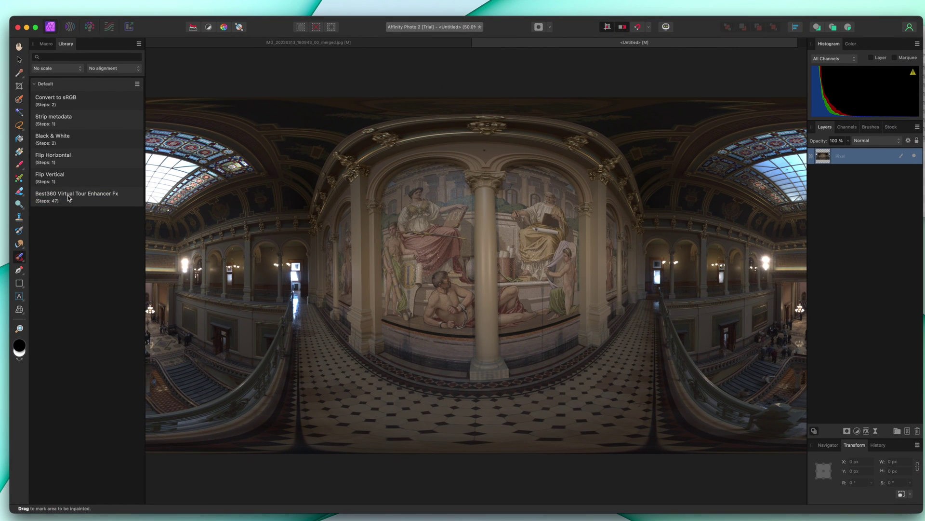
Step: Run the Best360 Virtual Tour Enhancer Fx macro from the Library and open its Unsharp Mask settings
{"action": "left_click", "coordinate": [69, 197]}
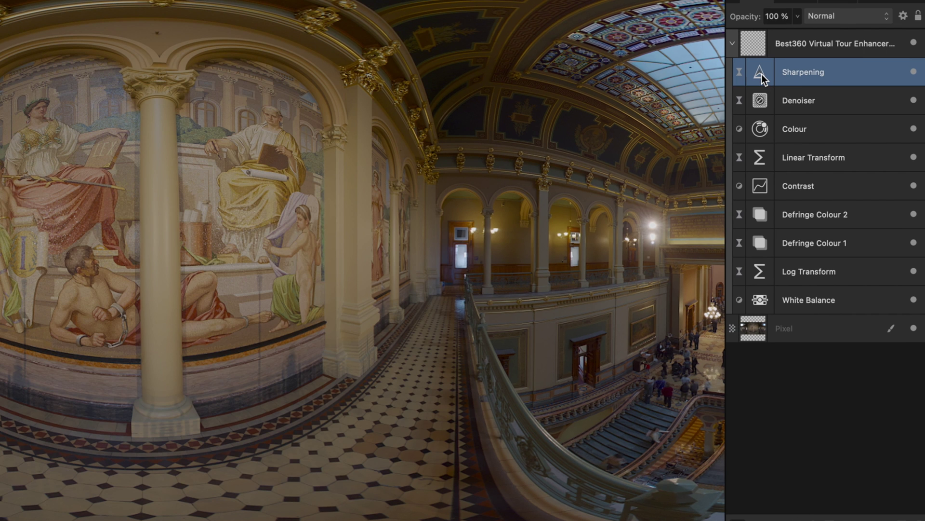
{"action": "double_click", "coordinate": [761, 73]}
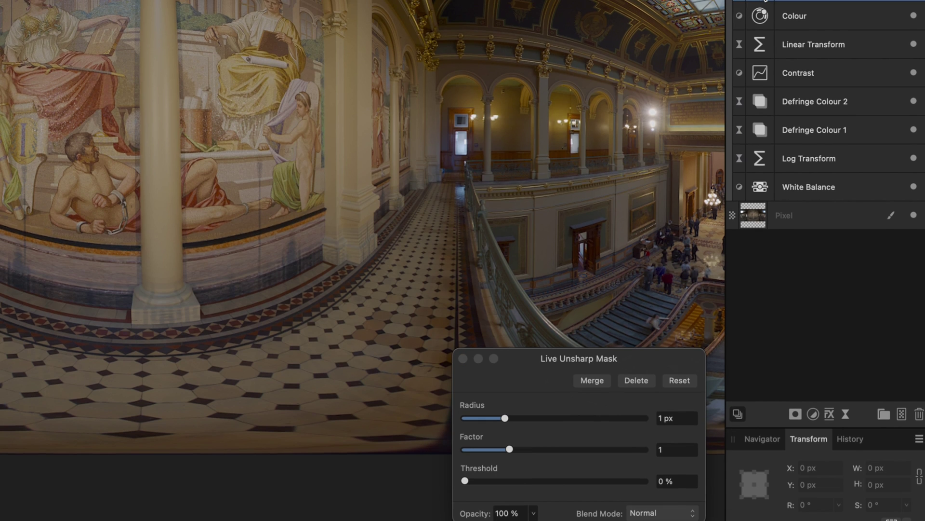
Step: Lower the Colour adjustment's HSL saturation shift to 27%
{"action": "left_click", "coordinate": [761, 55]}
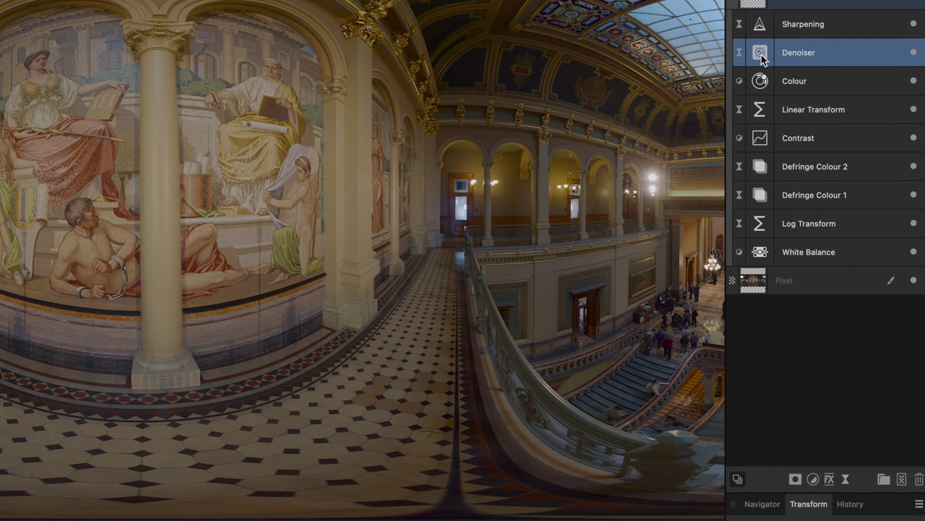
{"action": "left_click", "coordinate": [762, 88]}
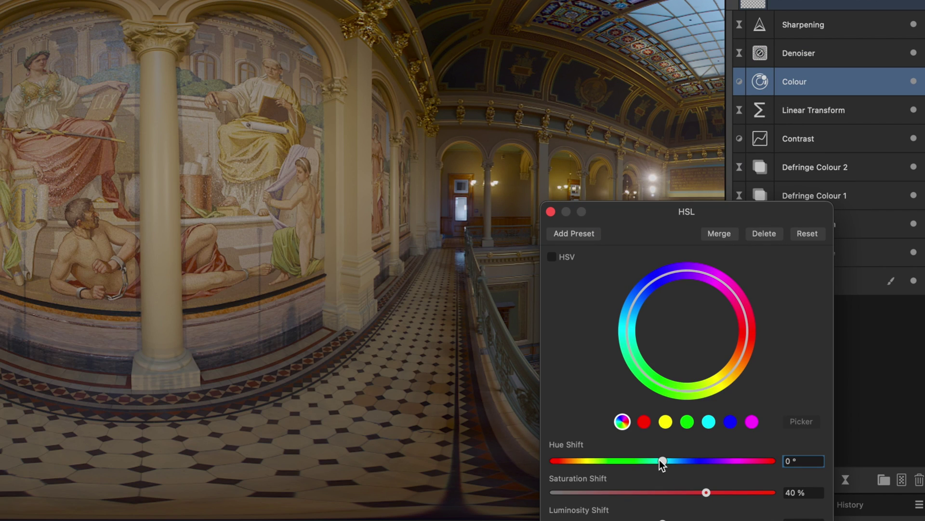
{"action": "left_click", "coordinate": [693, 492]}
Step: Pull the upper middle point of the Contrast curve slightly down to flatten it
{"action": "double_click", "coordinate": [759, 137]}
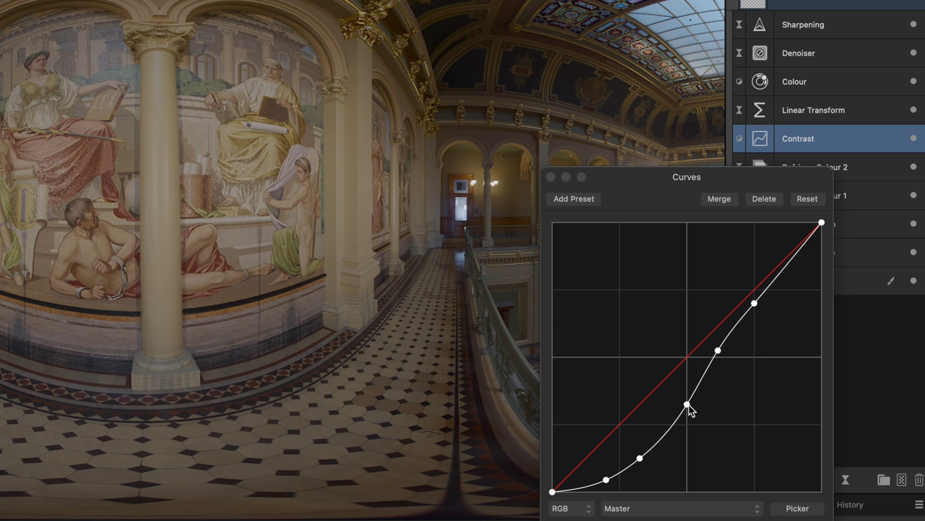
{"action": "left_click", "coordinate": [719, 351]}
{"action": "left_click_drag", "start_coordinate": [719, 352], "coordinate": [720, 359]}
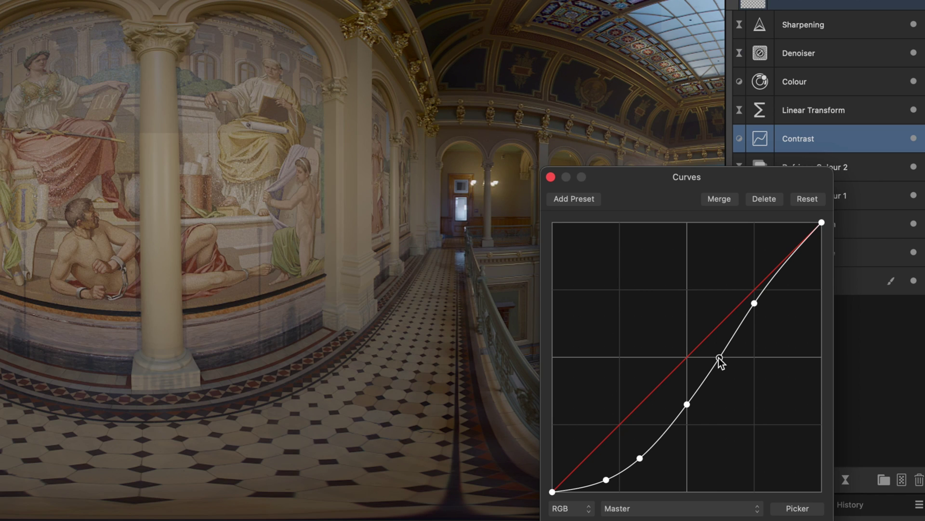
{"action": "left_click", "coordinate": [551, 177]}
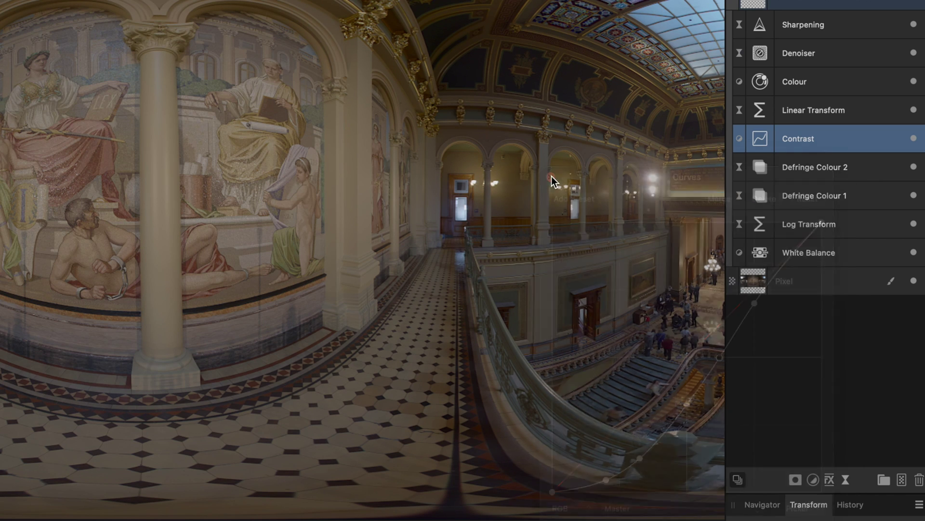
Step: Inspect the Defringe Colour 2 and White Balance settings, then select the whole Best360 group
{"action": "double_click", "coordinate": [767, 167]}
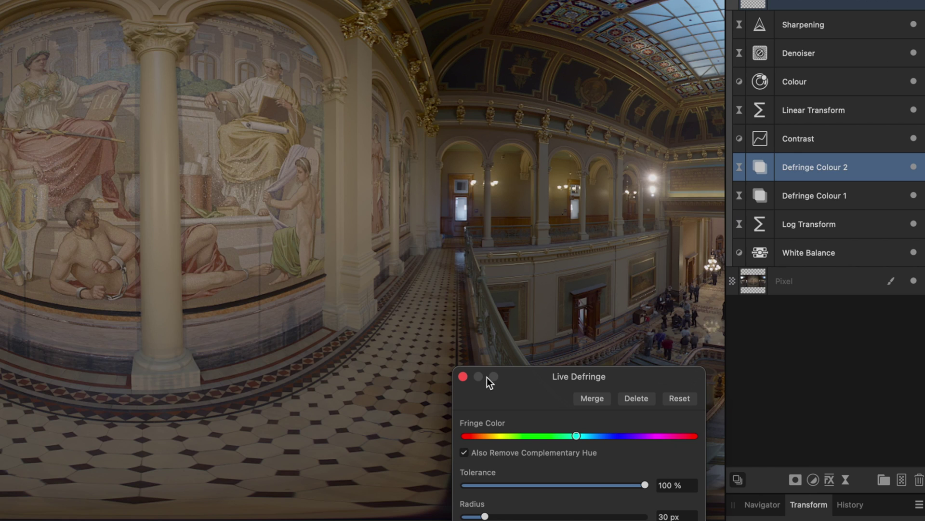
{"action": "left_click", "coordinate": [463, 376]}
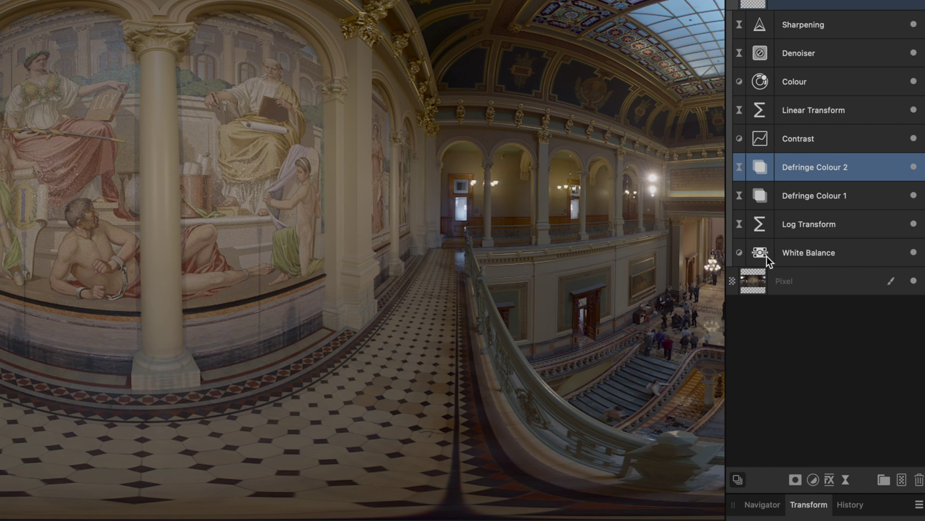
{"action": "double_click", "coordinate": [755, 251]}
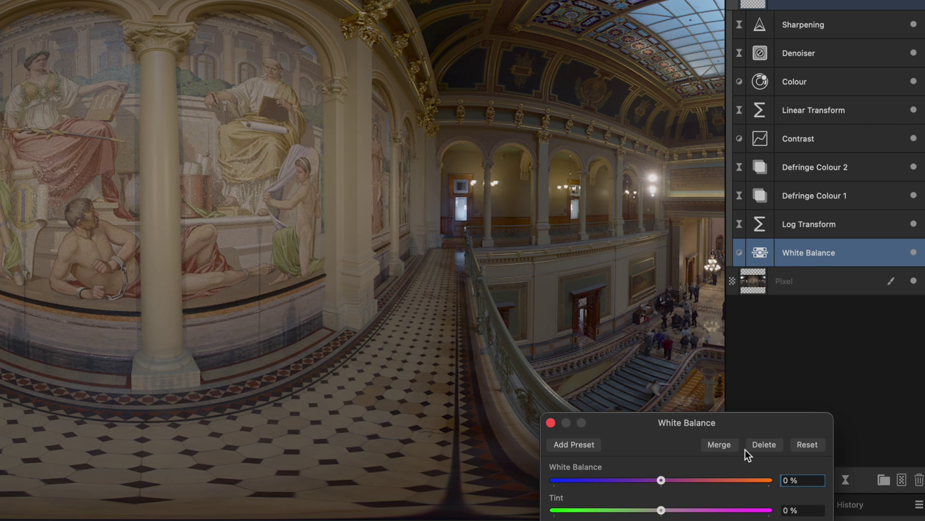
{"action": "left_click", "coordinate": [814, 284]}
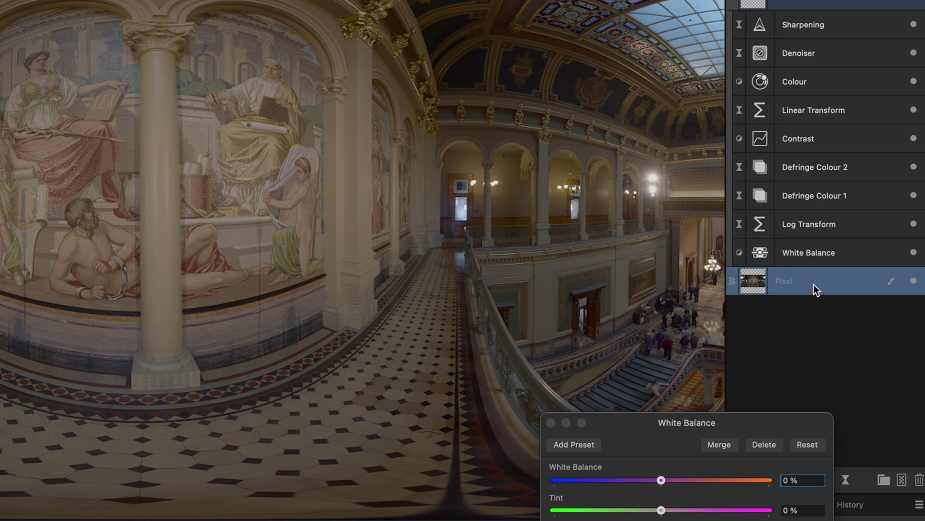
{"action": "left_click", "coordinate": [816, 4]}
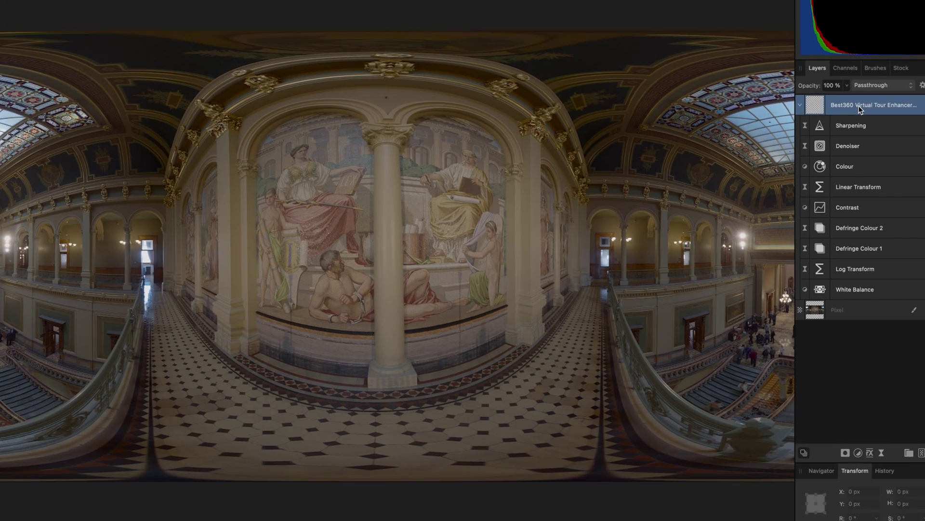
Step: Delete the Best360 group and reapply the Best360 Virtual Tour Enhancer Fx macro from the Library
{"action": "key", "text": "Delete"}
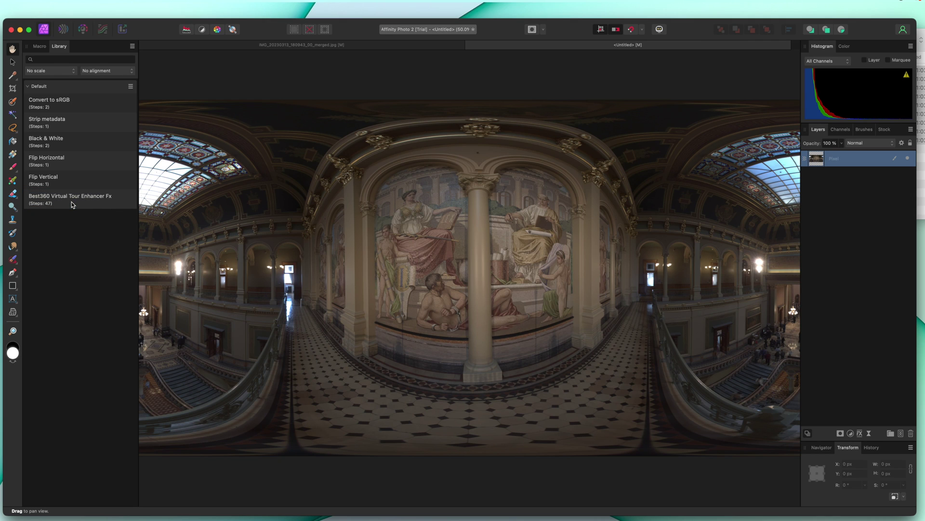
{"action": "left_click", "coordinate": [56, 205]}
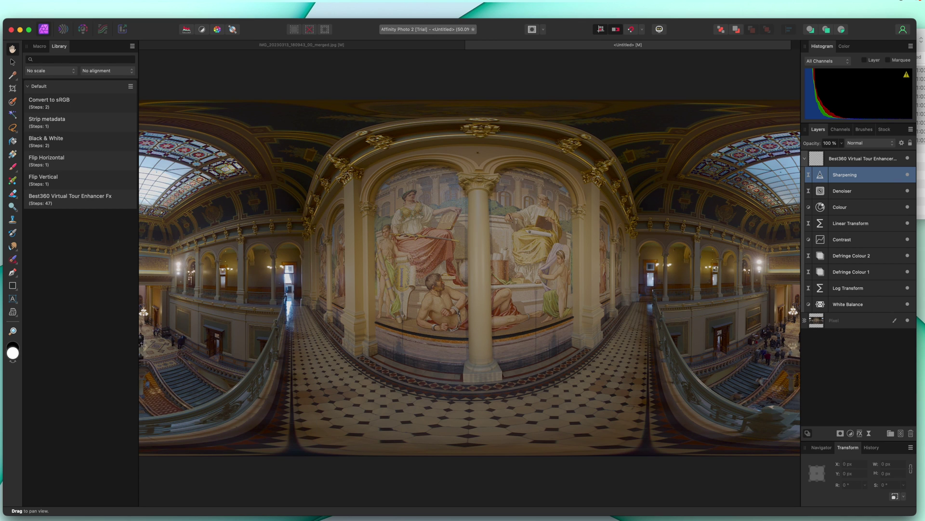
{"action": "left_click", "coordinate": [18, 1]}
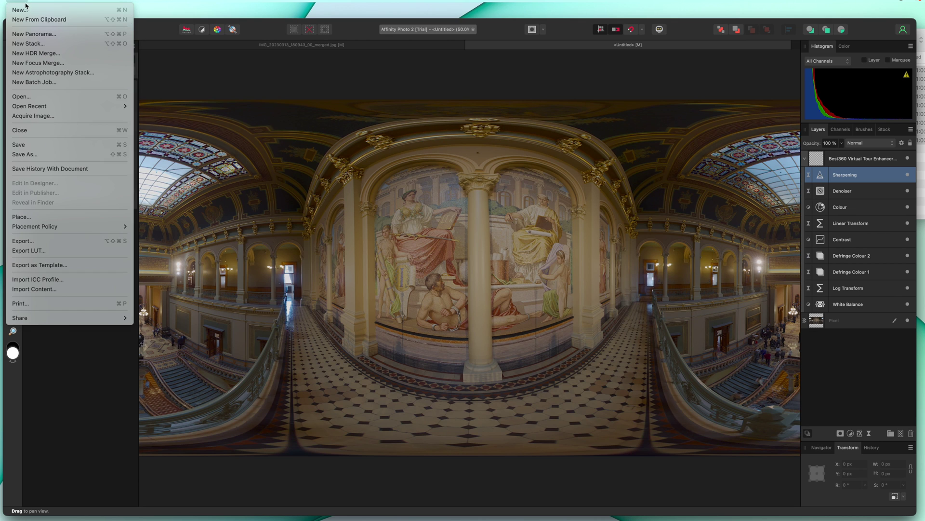
Step: Export a quality-100 JPEG named 'Capitol Grand Staircase' to the Desktop, then hide Affinity Photo
{"action": "left_click", "coordinate": [22, 241]}
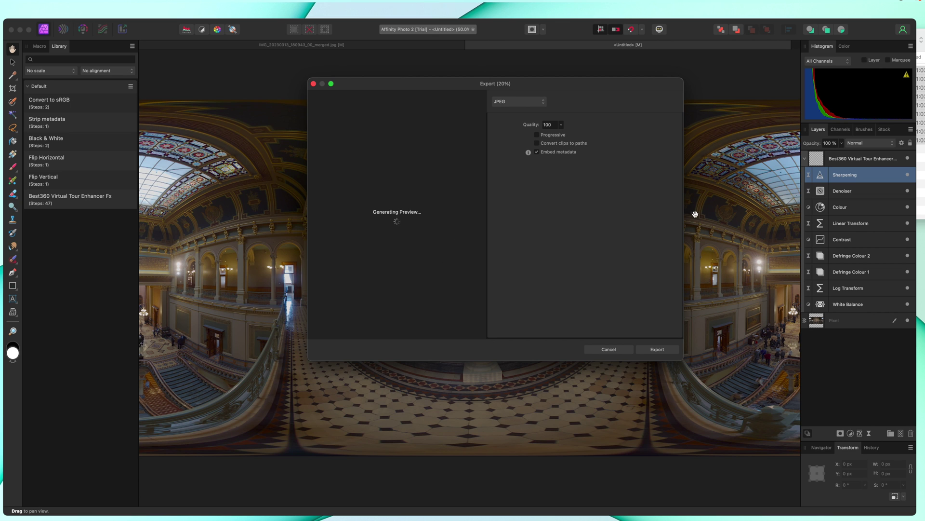
{"action": "left_click", "coordinate": [668, 350]}
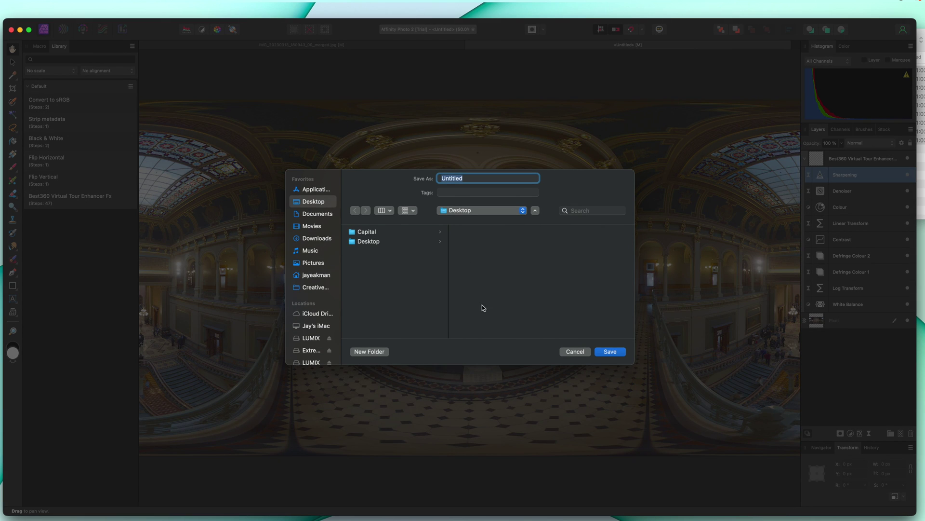
{"action": "key", "text": "BackSpace"}
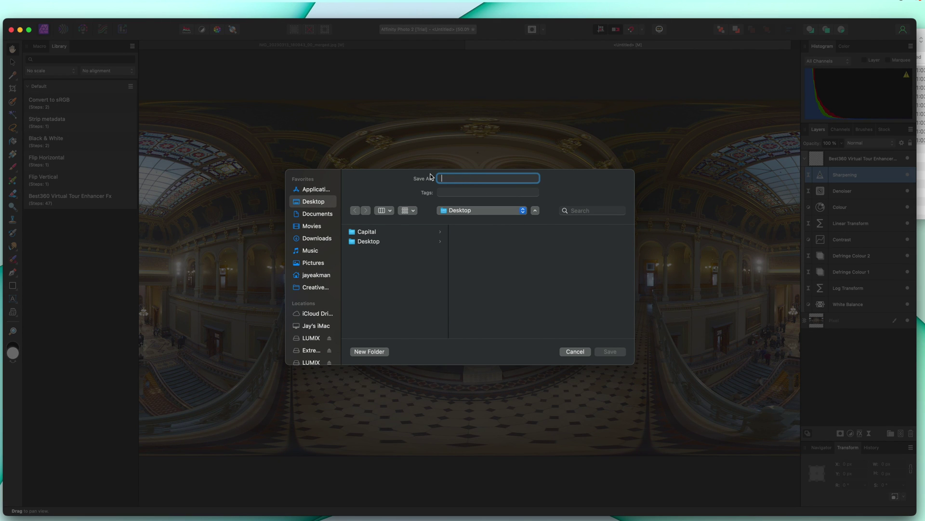
{"action": "type", "text": "Capitol Grand Staircase"}
{"action": "left_click", "coordinate": [606, 351]}
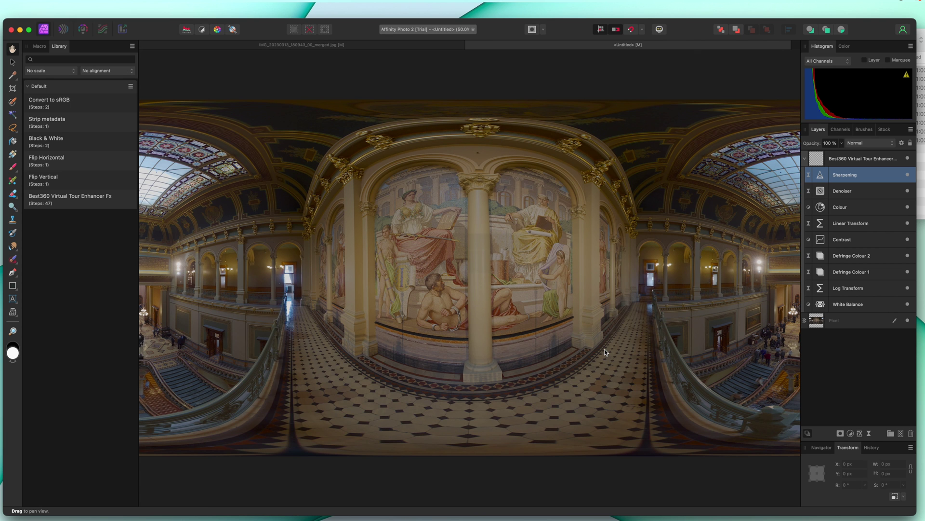
{"action": "key", "text": "super+m"}
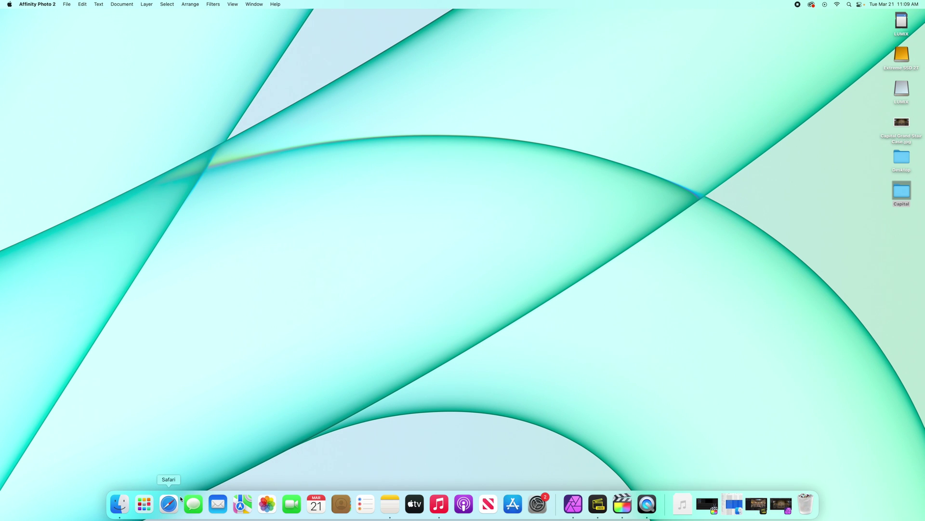
Step: Launch GoPro VR Player from Launchpad and load Capital Grand Stair Case.jpg from the Desktop
{"action": "left_click", "coordinate": [144, 503]}
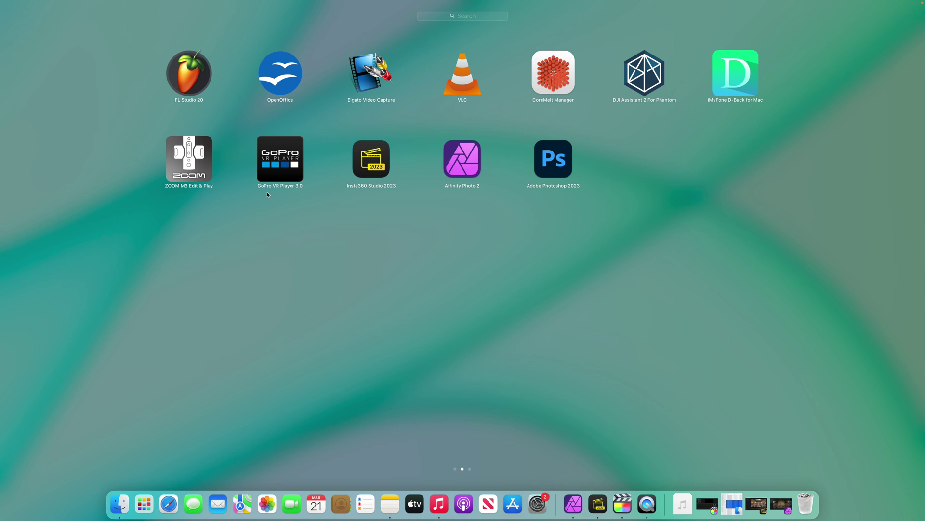
{"action": "left_click", "coordinate": [285, 170]}
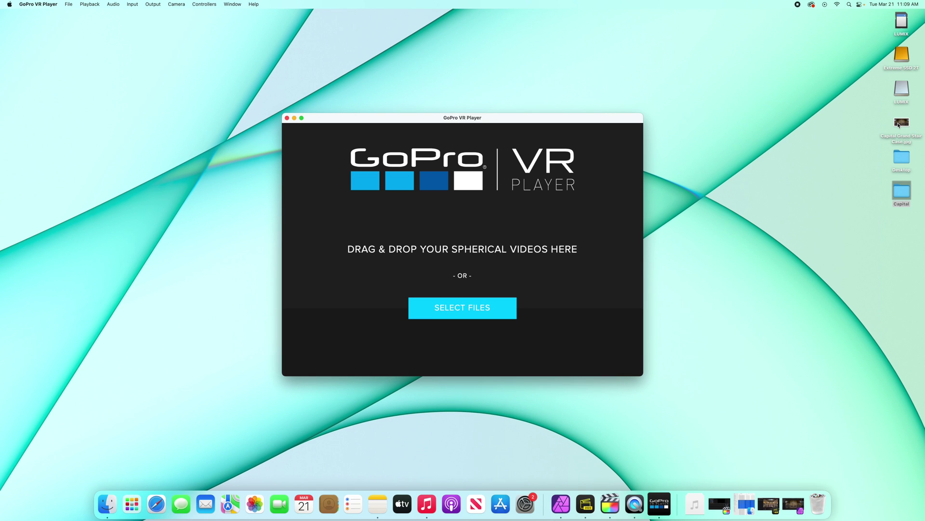
{"action": "left_click_drag", "start_coordinate": [899, 125], "coordinate": [533, 231]}
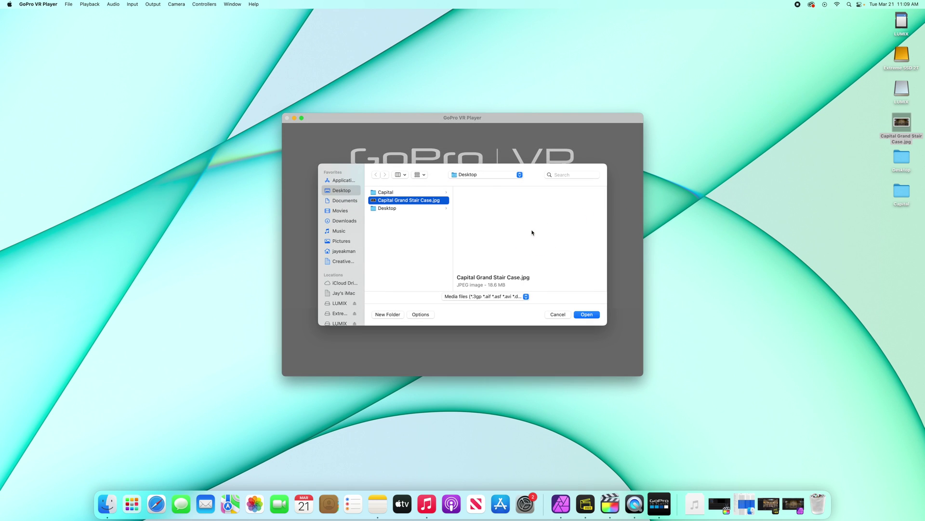
{"action": "left_click", "coordinate": [589, 315]}
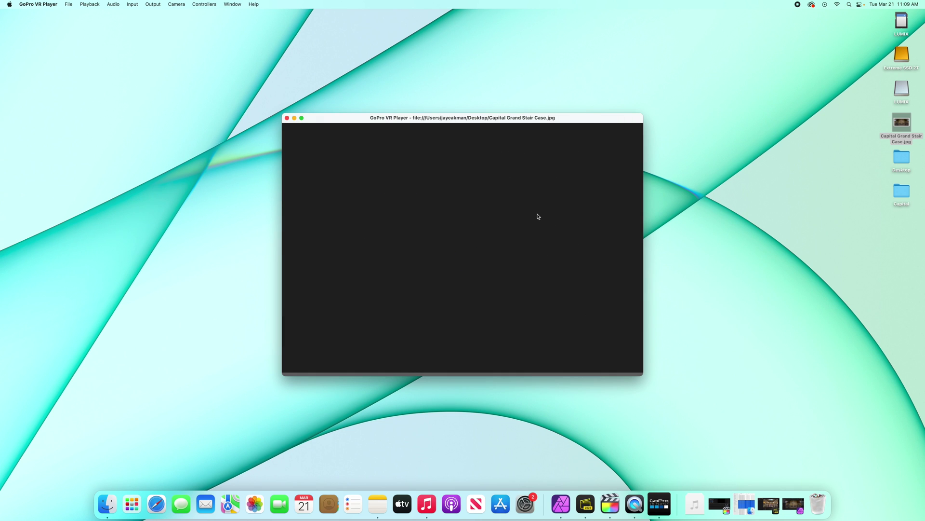